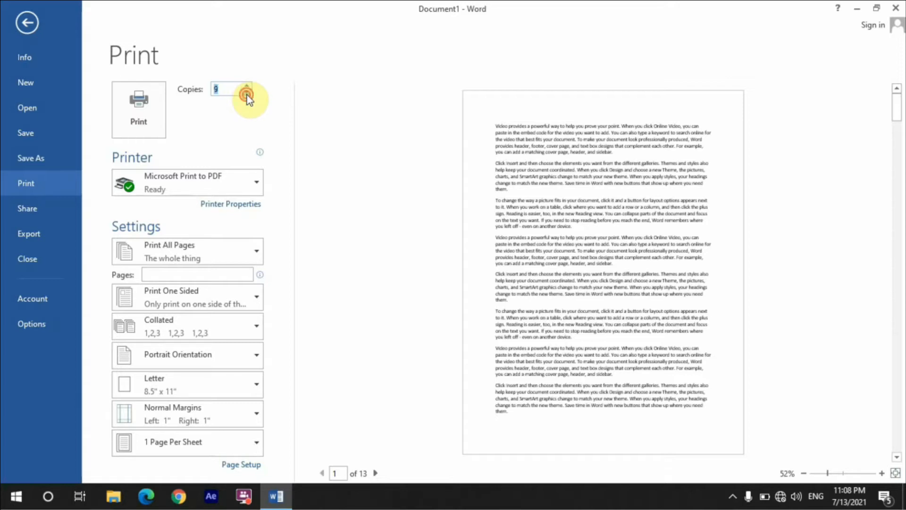
Step: Set the number of copies to print to 1
{"action": "left_click", "coordinate": [246, 93]}
{"action": "left_click", "coordinate": [246, 93]}
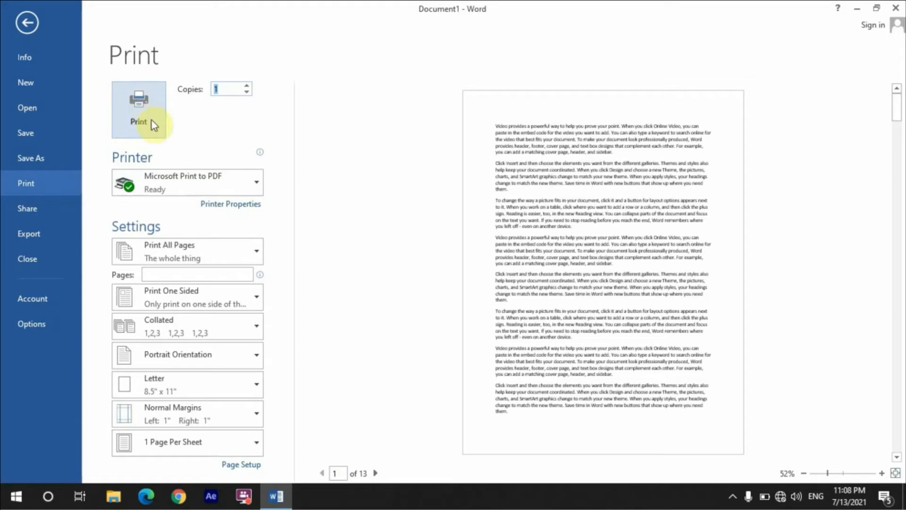
Step: Switch the printer to Microsoft XPS Document Writer and back to Microsoft Print to PDF
{"action": "left_click", "coordinate": [168, 178]}
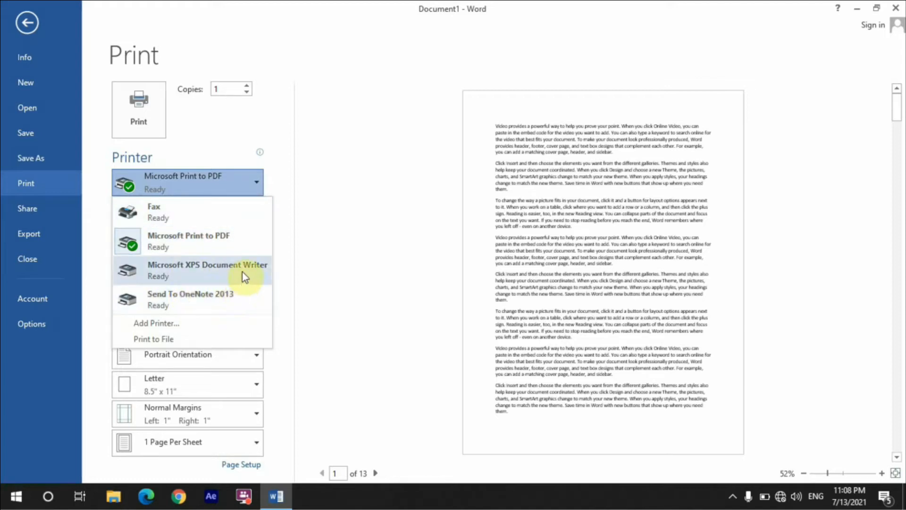
{"action": "mouse_move", "coordinate": [243, 272]}
{"action": "left_click", "coordinate": [188, 261]}
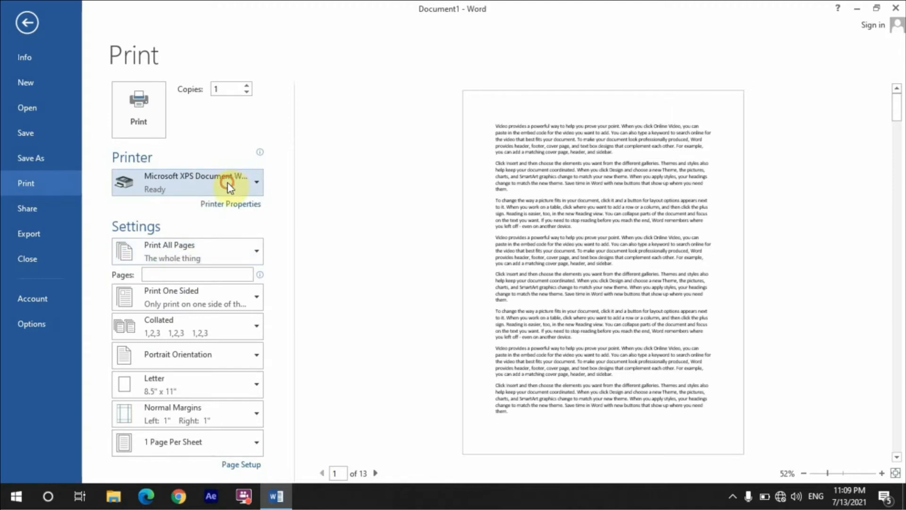
{"action": "left_click", "coordinate": [229, 188]}
{"action": "left_click", "coordinate": [187, 242]}
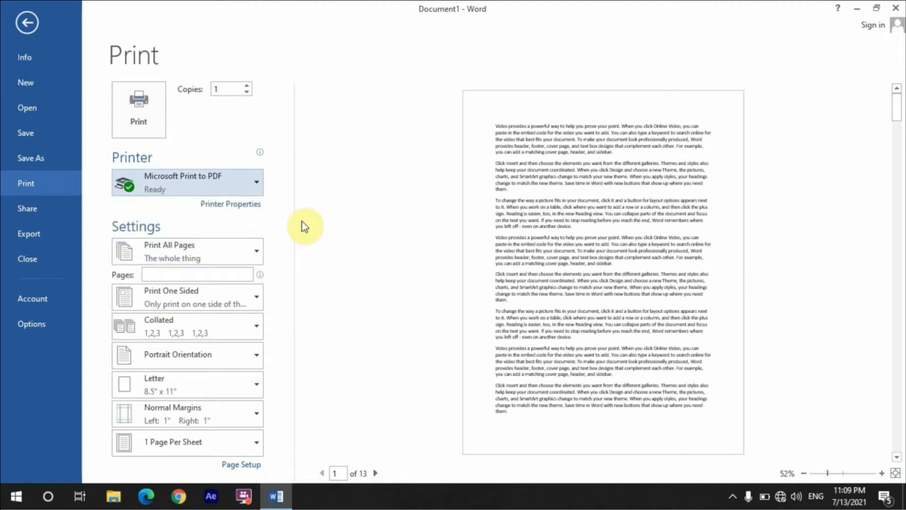
Step: Set the print range to Print All Pages and return to the document
{"action": "left_click", "coordinate": [258, 257]}
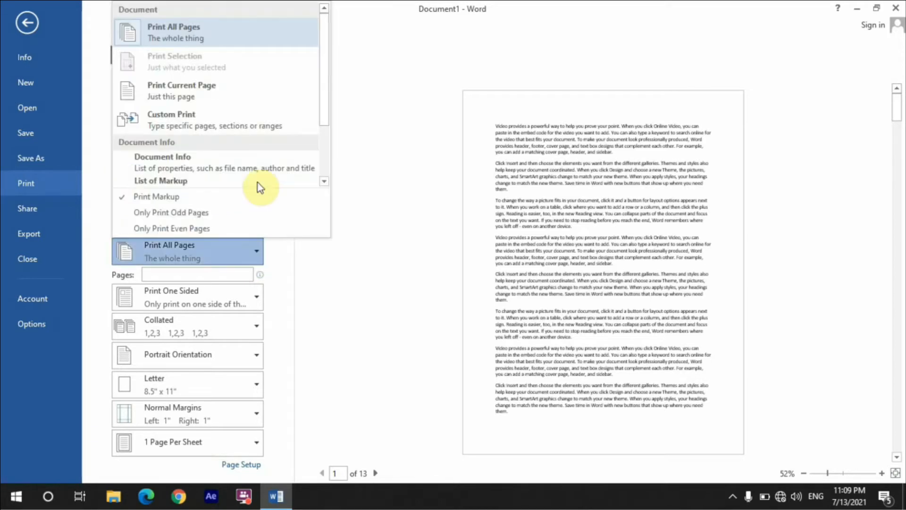
{"action": "left_click", "coordinate": [267, 47]}
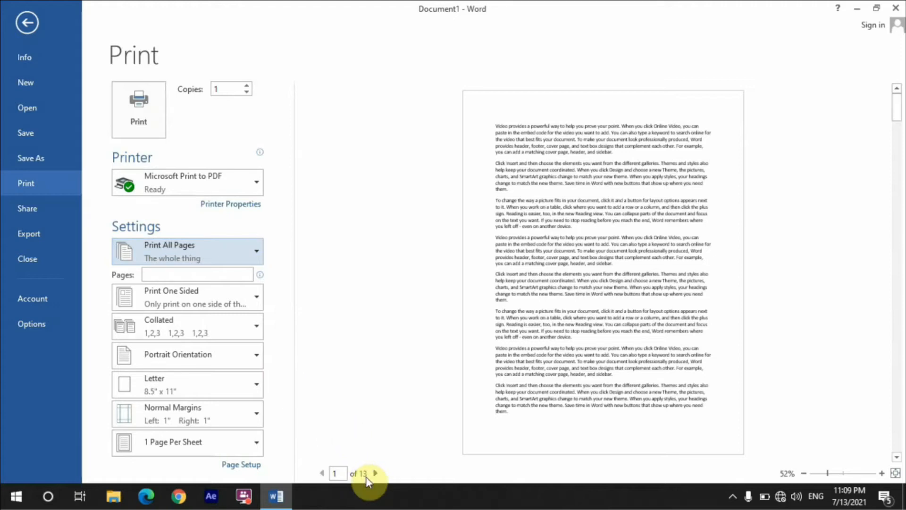
{"action": "left_click", "coordinate": [251, 258]}
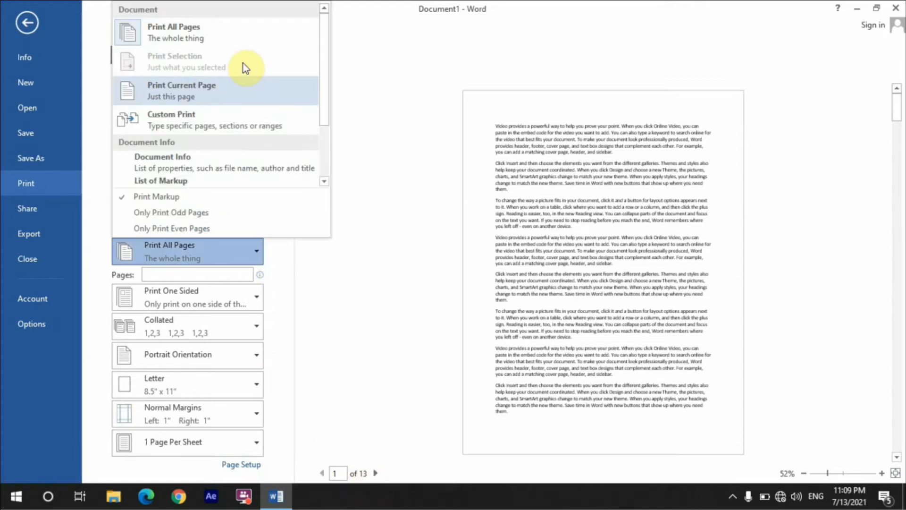
{"action": "key", "text": "Escape"}
{"action": "key", "text": "Escape"}
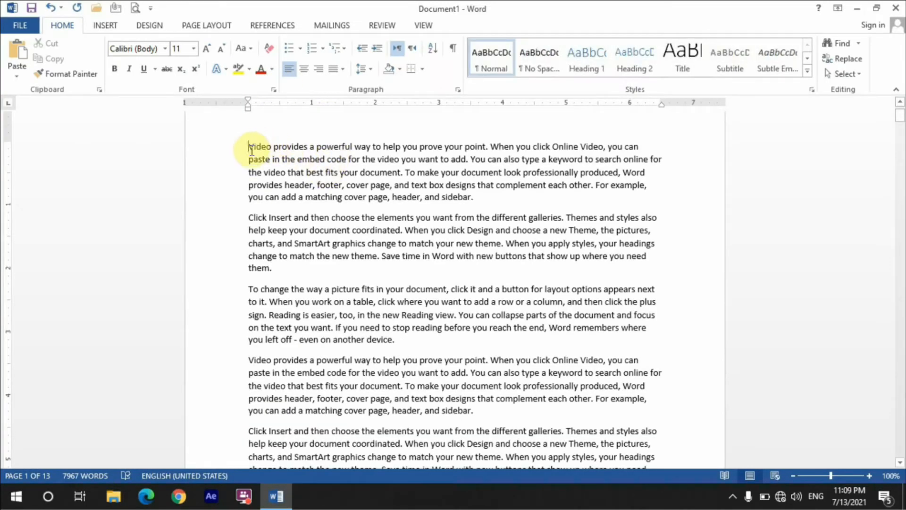
Step: Print only the first paragraph of page 1 to a PDF on the Desktop named SEL, using Print Selection
{"action": "left_click_drag", "start_coordinate": [251, 147], "coordinate": [537, 197]}
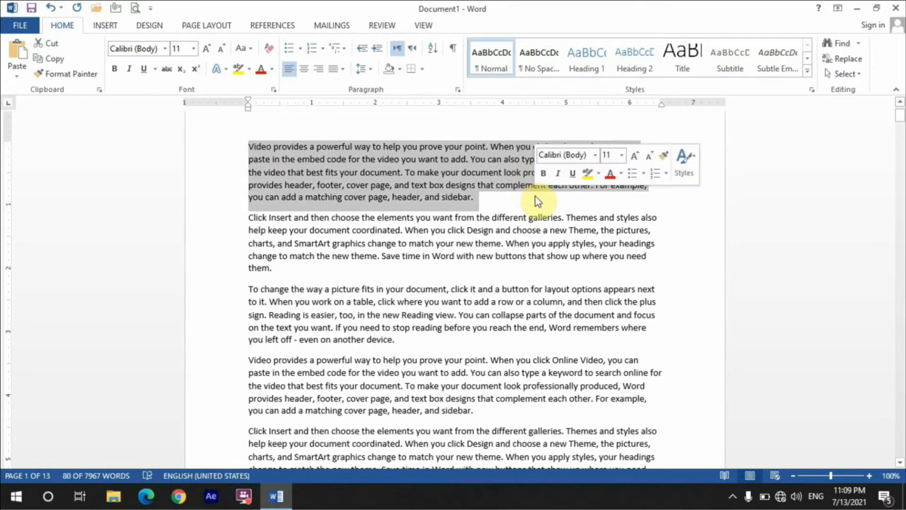
{"action": "double_click", "coordinate": [461, 186]}
{"action": "left_click", "coordinate": [487, 198]}
{"action": "left_click_drag", "start_coordinate": [474, 197], "coordinate": [233, 137]}
{"action": "key", "text": "ctrl+p"}
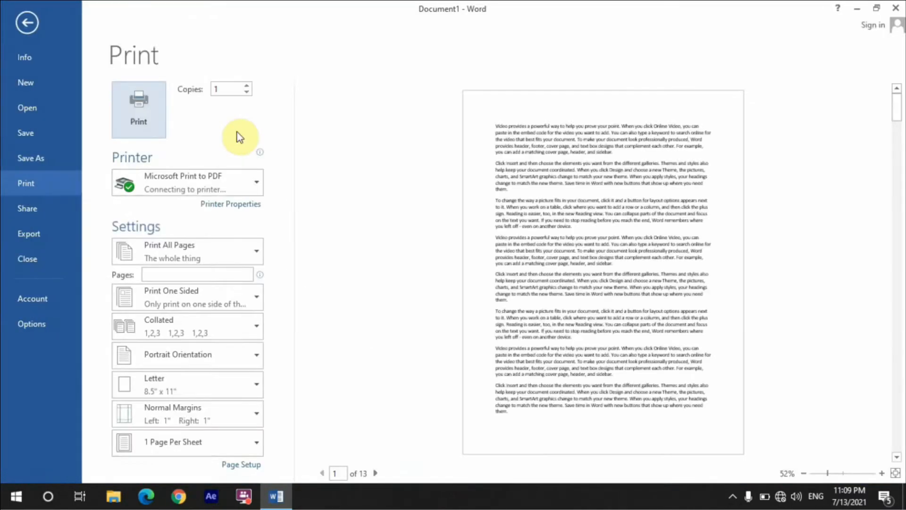
{"action": "left_click", "coordinate": [136, 121]}
{"action": "type", "text": "sel"}
{"action": "left_click", "coordinate": [345, 299]}
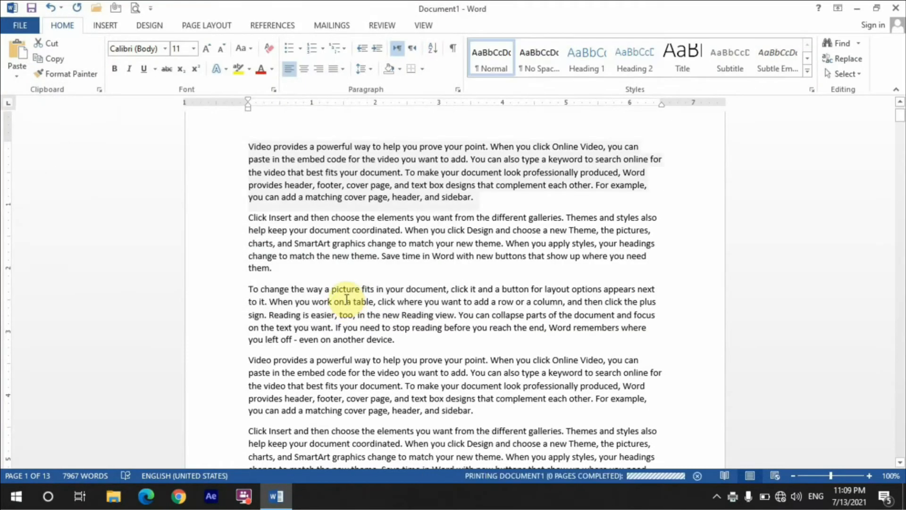
Step: Open SEL.pdf from the desktop, check its printed text, and close it to return to Word
{"action": "key", "text": "super+d"}
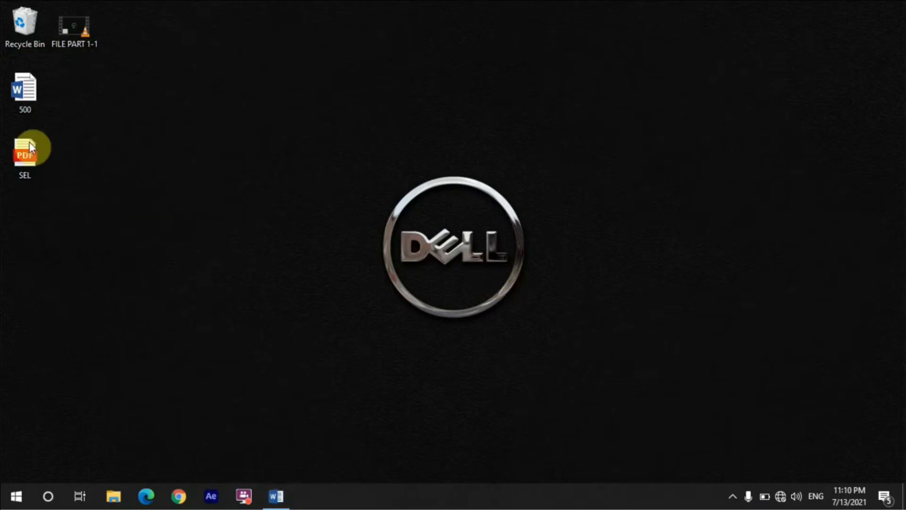
{"action": "double_click", "coordinate": [27, 162]}
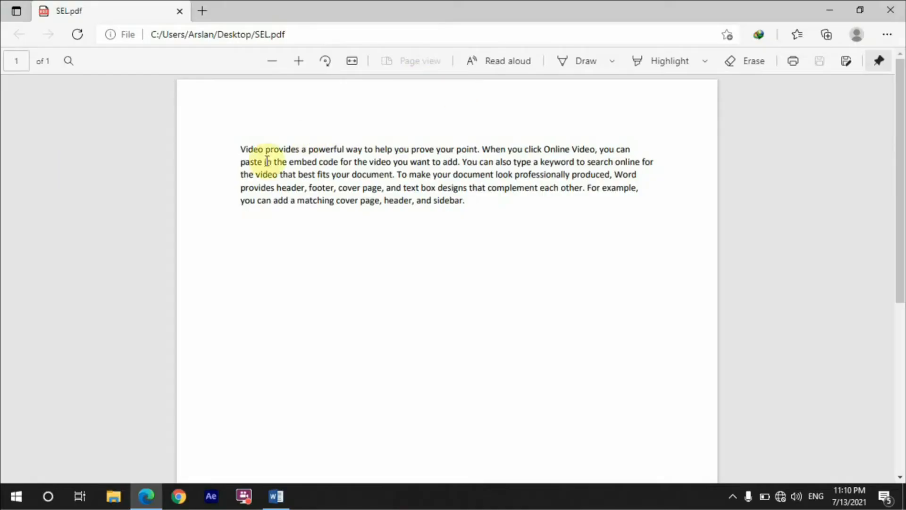
{"action": "left_click_drag", "start_coordinate": [242, 149], "coordinate": [486, 208]}
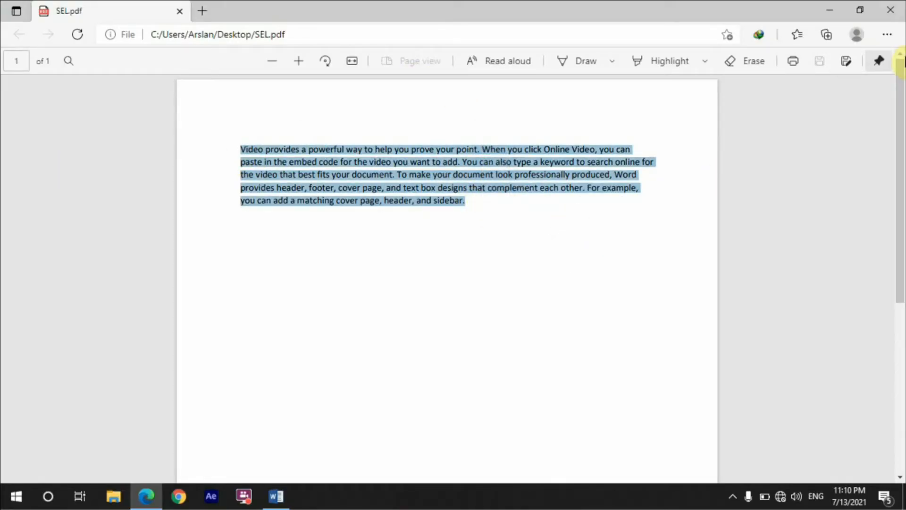
{"action": "key", "text": "alt+F4"}
{"action": "key", "text": "alt+Tab"}
Step: Select the first paragraph and examine the print range options available for it, leaving the print settings without printing
{"action": "left_click", "coordinate": [463, 140]}
{"action": "triple_click", "coordinate": [462, 140]}
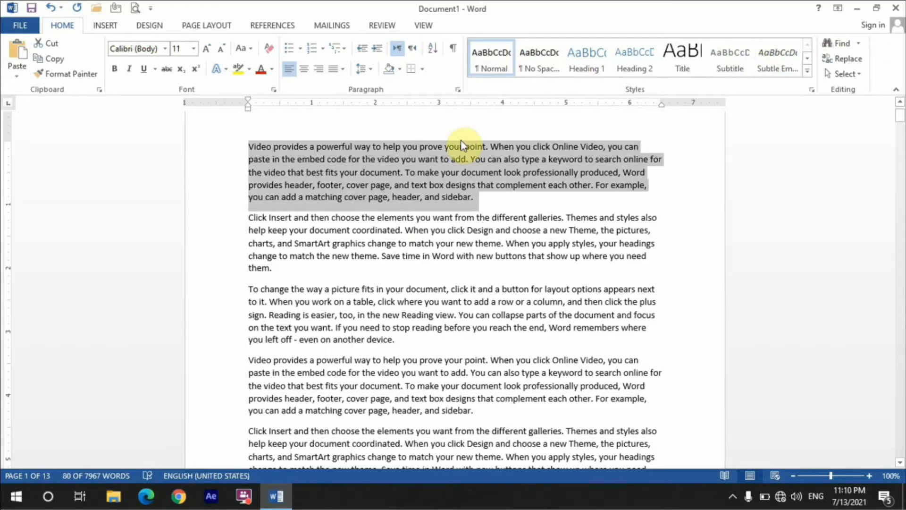
{"action": "key", "text": "ctrl+p"}
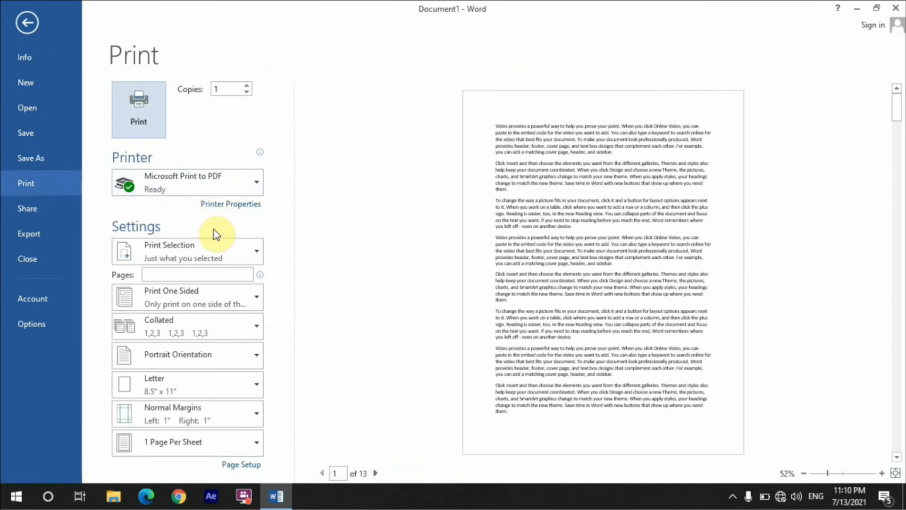
{"action": "left_click", "coordinate": [214, 254]}
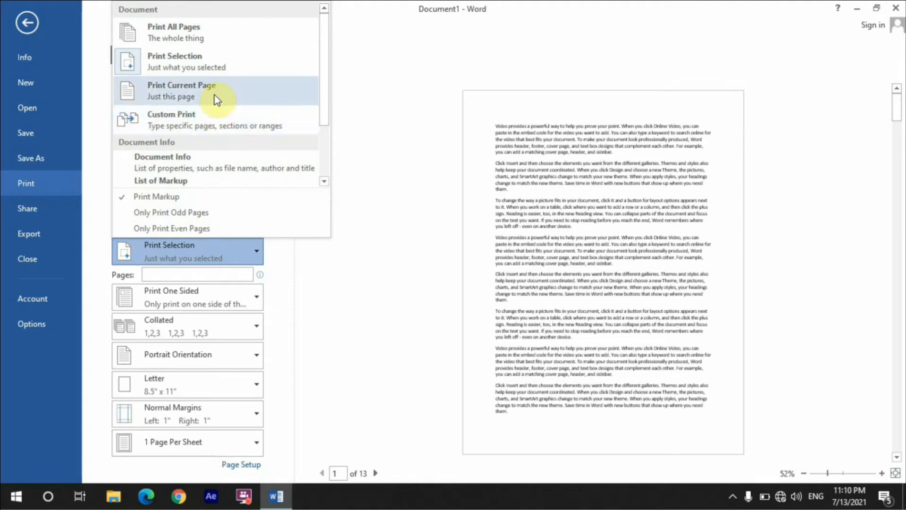
{"action": "key", "text": "Escape"}
{"action": "key", "text": "Escape"}
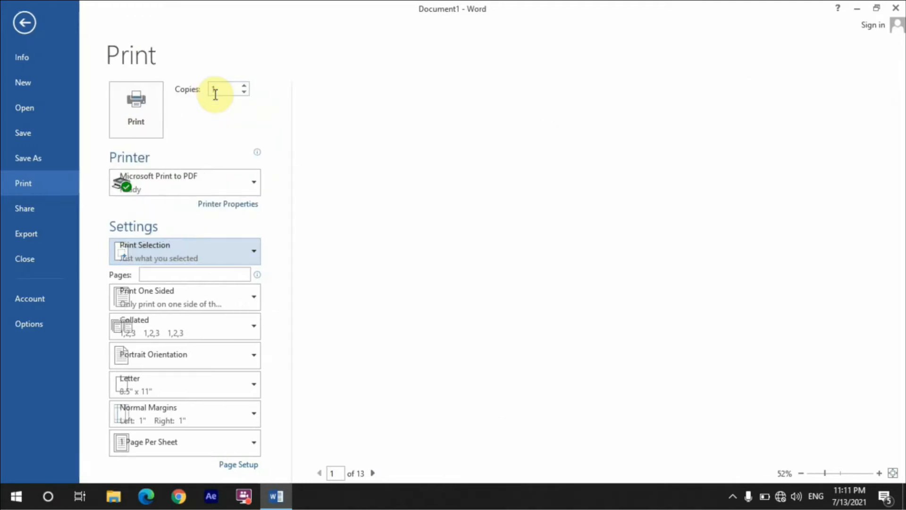
{"action": "key", "text": "ctrl+p"}
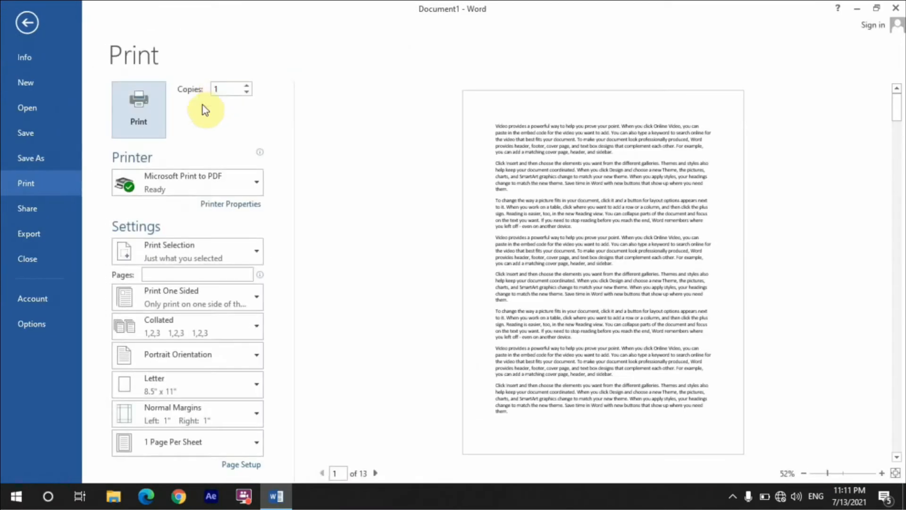
{"action": "left_click", "coordinate": [170, 254]}
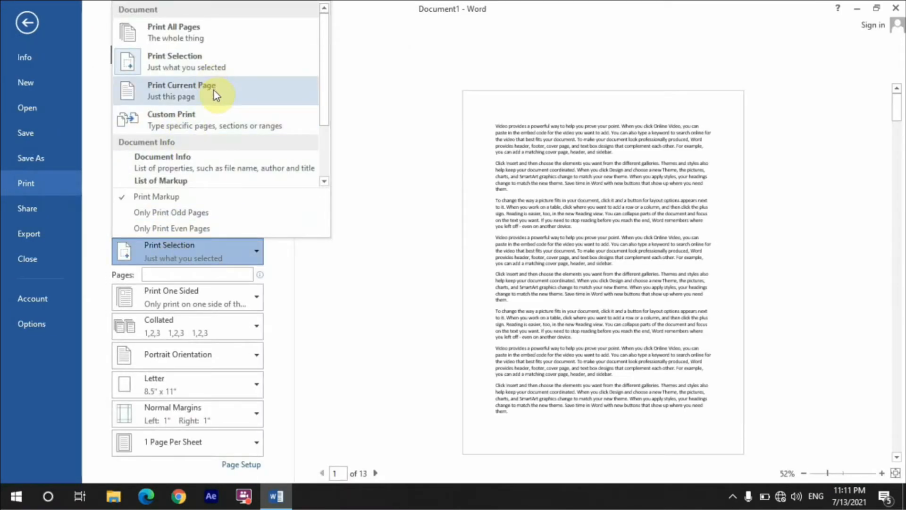
{"action": "key", "text": "Escape"}
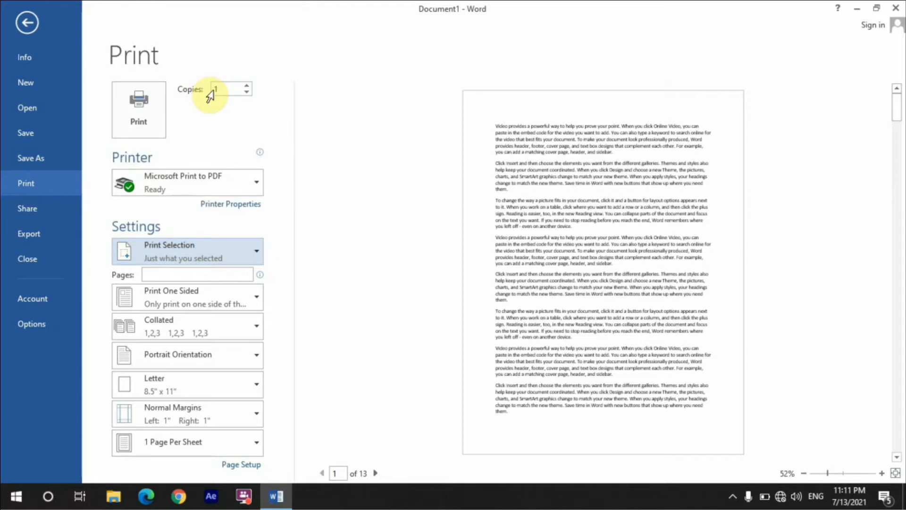
{"action": "key", "text": "Escape"}
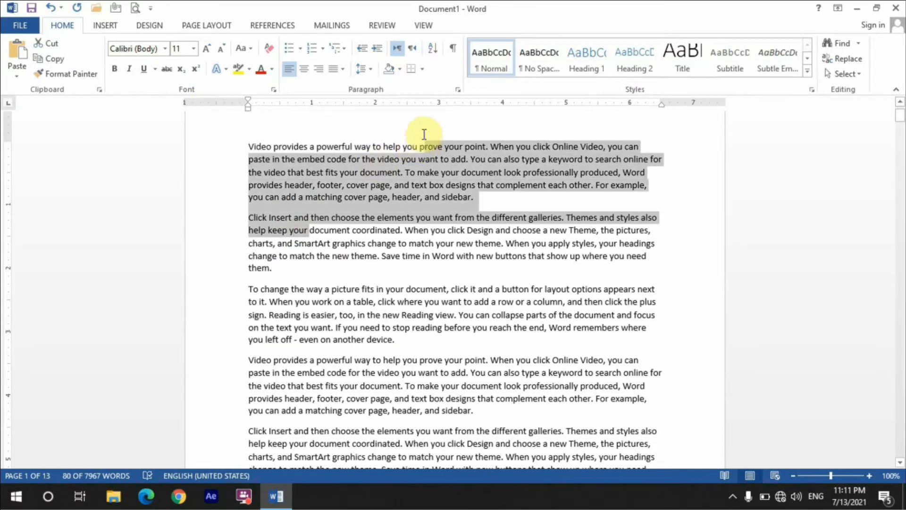
Step: Insert a Plain Number 2 page number at the top of the pages and return to the body text
{"action": "double_click", "coordinate": [425, 124]}
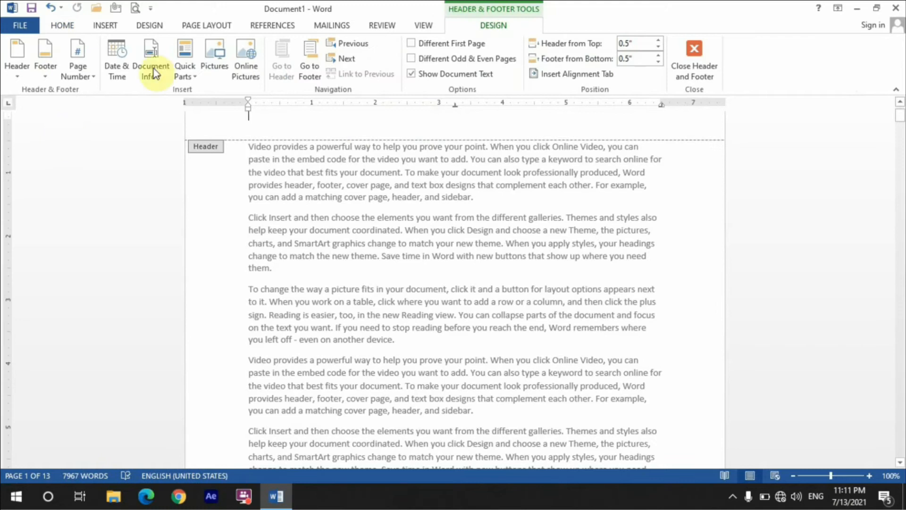
{"action": "left_click", "coordinate": [78, 71]}
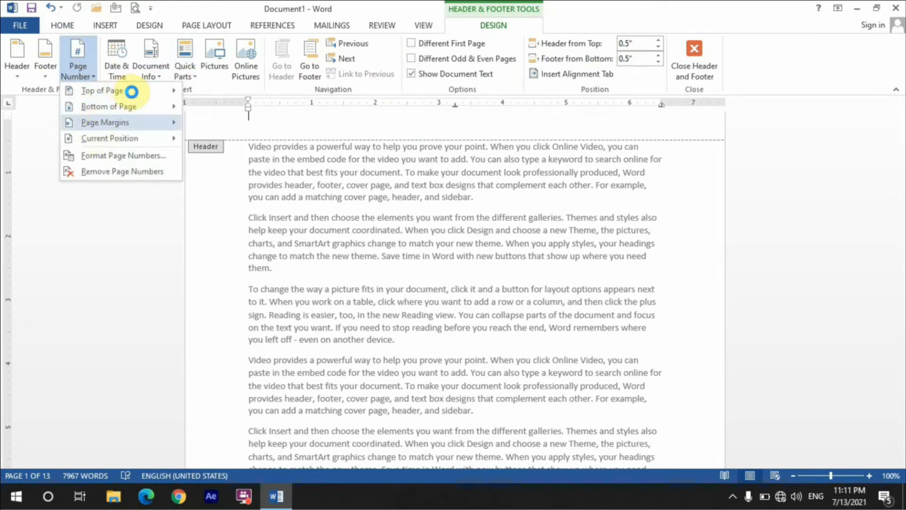
{"action": "mouse_move", "coordinate": [166, 95]}
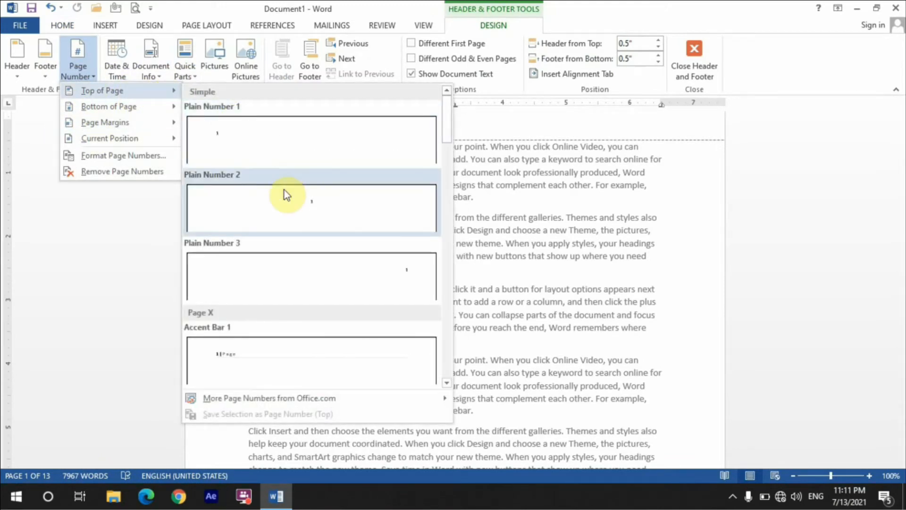
{"action": "left_click", "coordinate": [286, 197]}
{"action": "double_click", "coordinate": [397, 279]}
{"action": "triple_click", "coordinate": [399, 279]}
{"action": "left_click", "coordinate": [399, 279]}
Step: Go to the beginning of page 3 and check the page number in its header
{"action": "left_click_drag", "start_coordinate": [899, 119], "coordinate": [900, 171]}
{"action": "left_click", "coordinate": [724, 211]}
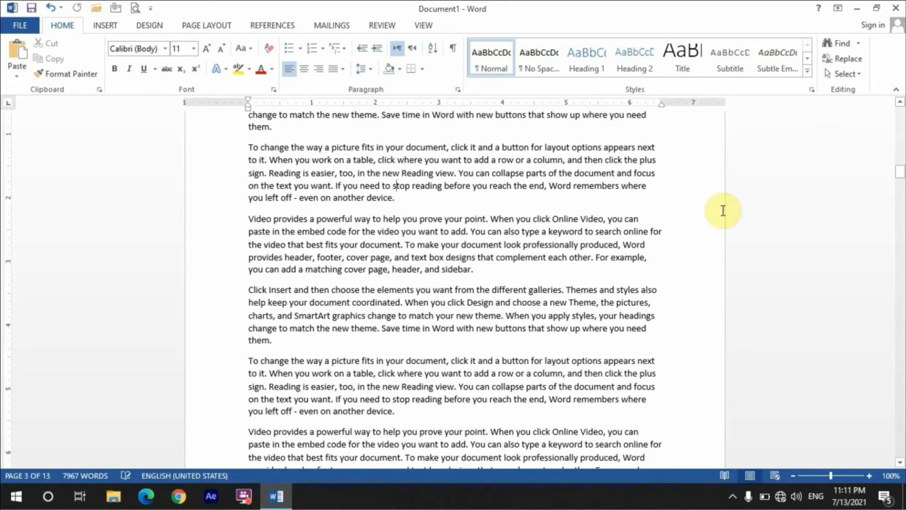
{"action": "scroll", "coordinate": [723, 211], "scroll_direction": "up", "scroll_amount": 6}
{"action": "key", "text": "Down"}
{"action": "key", "text": "Down"}
{"action": "key", "text": "Down"}
{"action": "key", "text": "Down"}
{"action": "key", "text": "Down"}
{"action": "key", "text": "Down"}
{"action": "key", "text": "Down"}
{"action": "key", "text": "Down"}
{"action": "key", "text": "Down"}
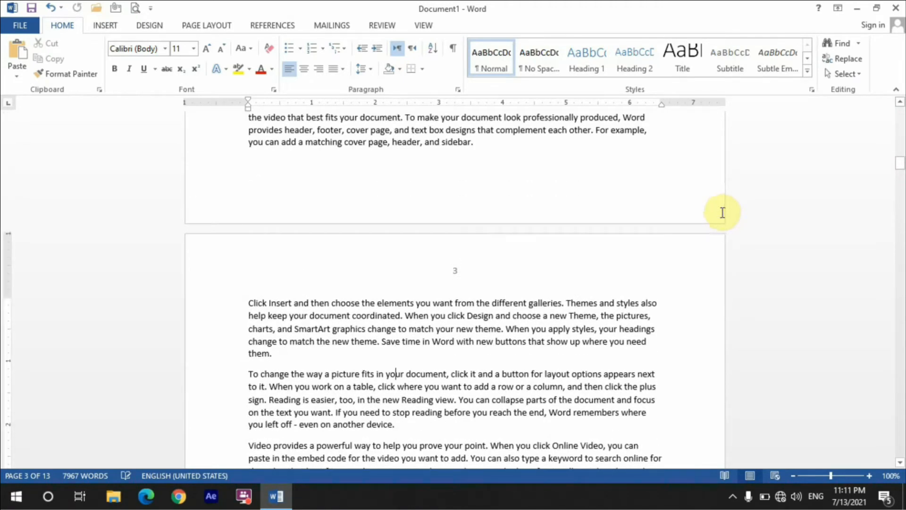
Step: Print only the current page, page 3, to a Desktop PDF named CRUNT and open that file
{"action": "triple_click", "coordinate": [613, 331]}
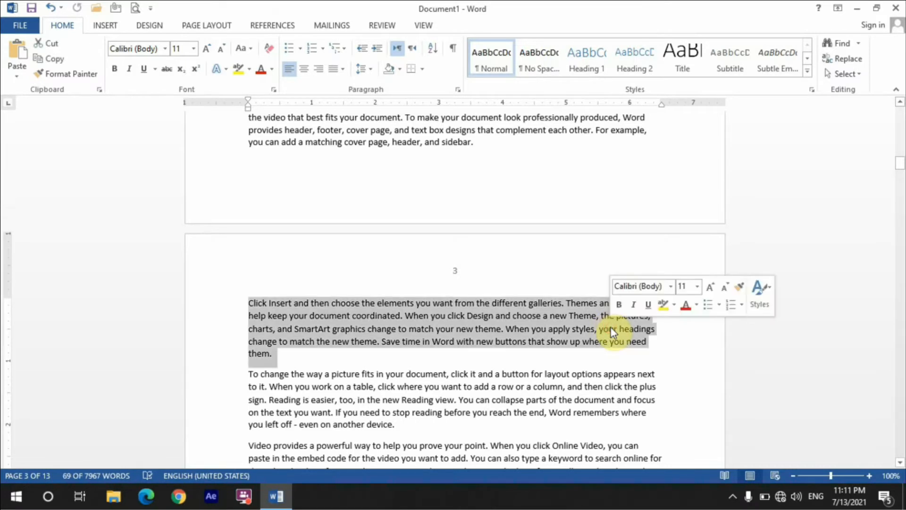
{"action": "key", "text": "ctrl+p"}
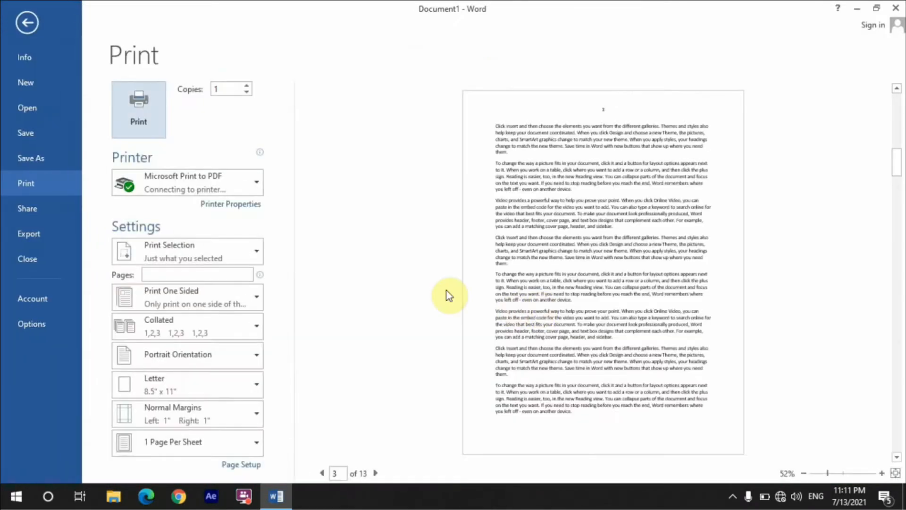
{"action": "left_click", "coordinate": [219, 247]}
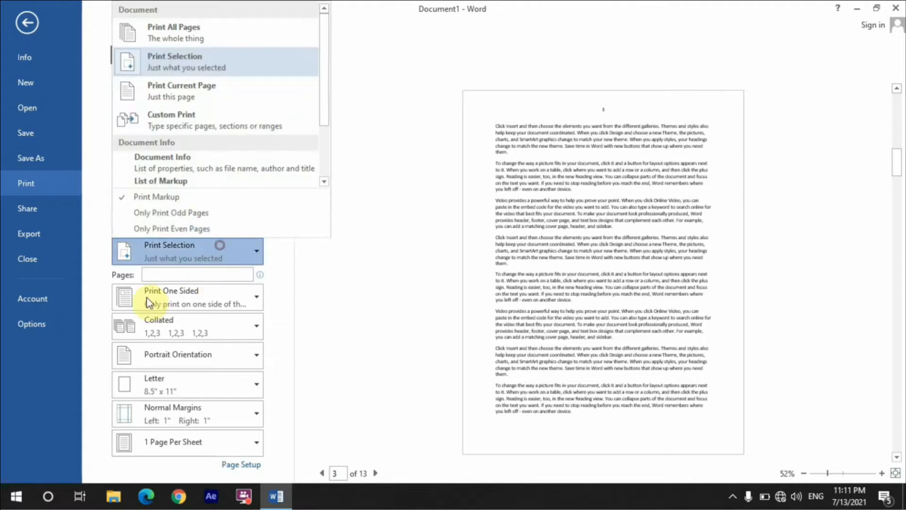
{"action": "left_click", "coordinate": [211, 95]}
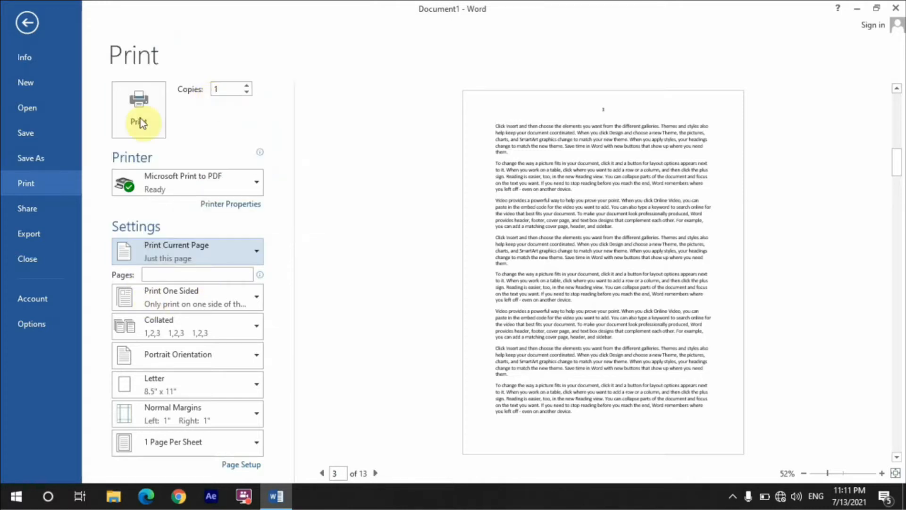
{"action": "left_click", "coordinate": [164, 117]}
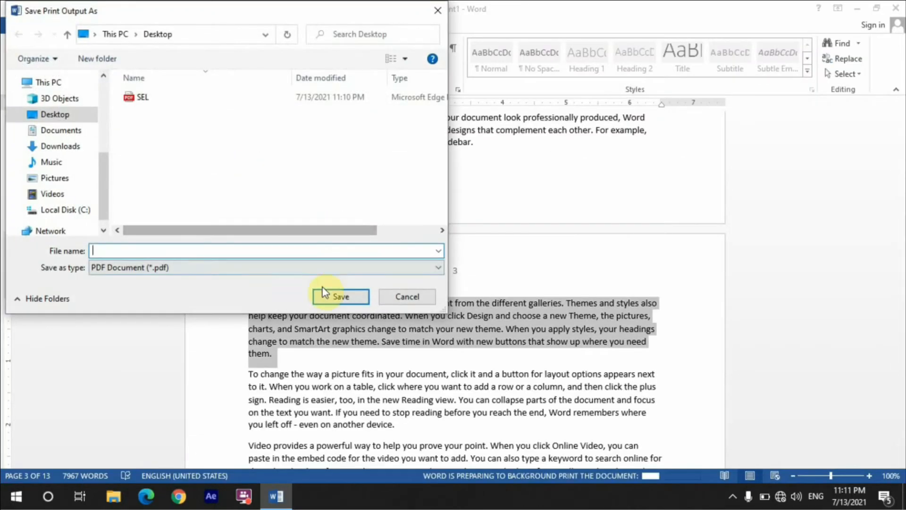
{"action": "type", "text": "PRINT"}
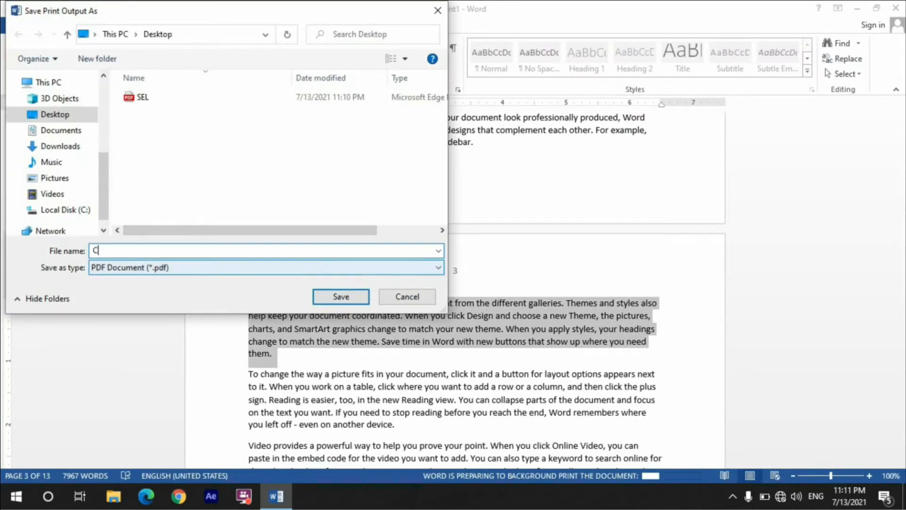
{"action": "key", "text": "Return"}
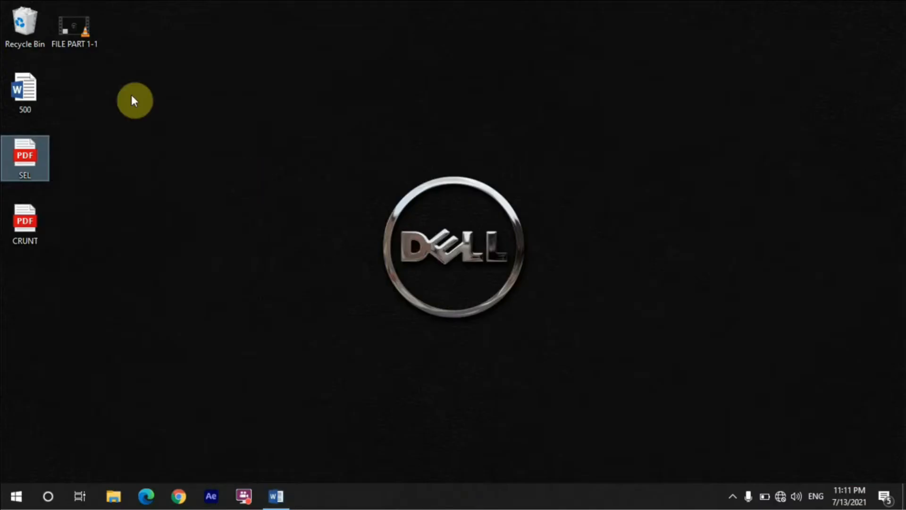
{"action": "double_click", "coordinate": [33, 214]}
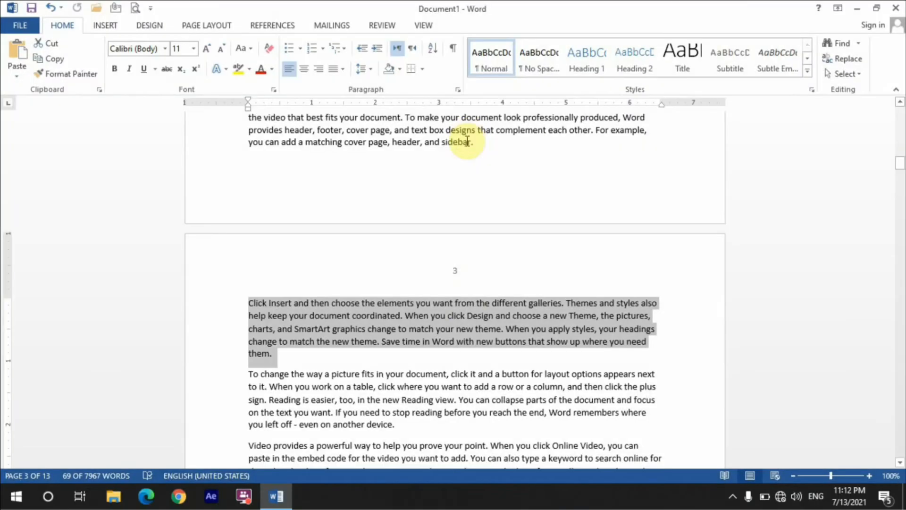
Step: Deselect the paragraph on page 3 and set a custom print range of pages 2,8,7,10-13
{"action": "left_click", "coordinate": [460, 335]}
{"action": "scroll", "coordinate": [461, 334], "scroll_direction": "down", "scroll_amount": 6}
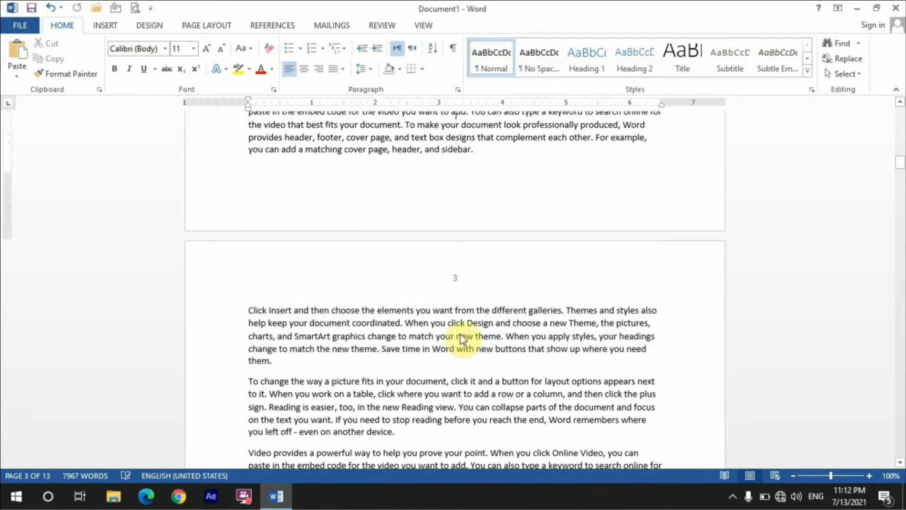
{"action": "scroll", "coordinate": [462, 334], "scroll_direction": "up", "scroll_amount": 1}
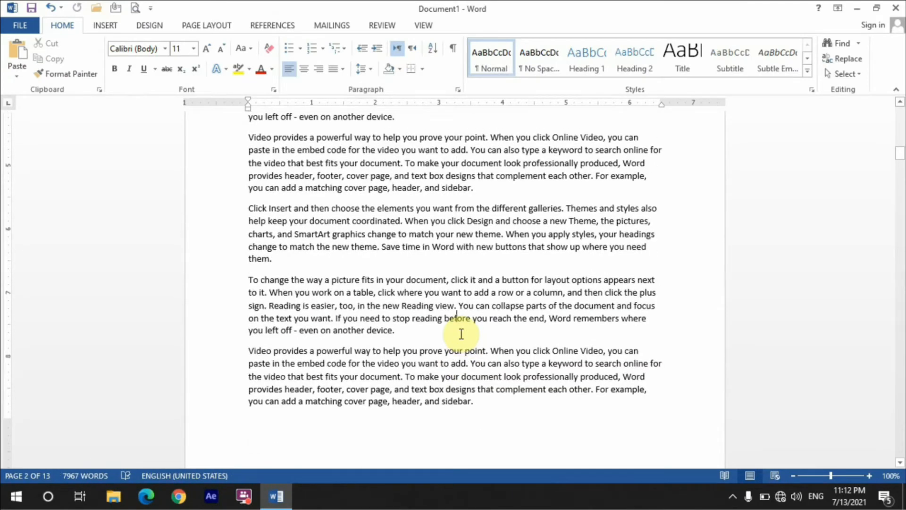
{"action": "scroll", "coordinate": [461, 334], "scroll_direction": "down", "scroll_amount": 5}
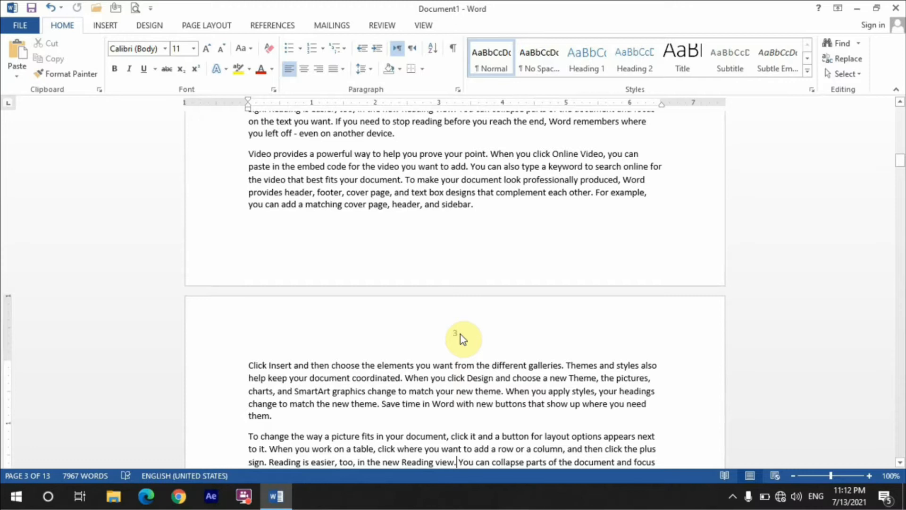
{"action": "key", "text": "ctrl+p"}
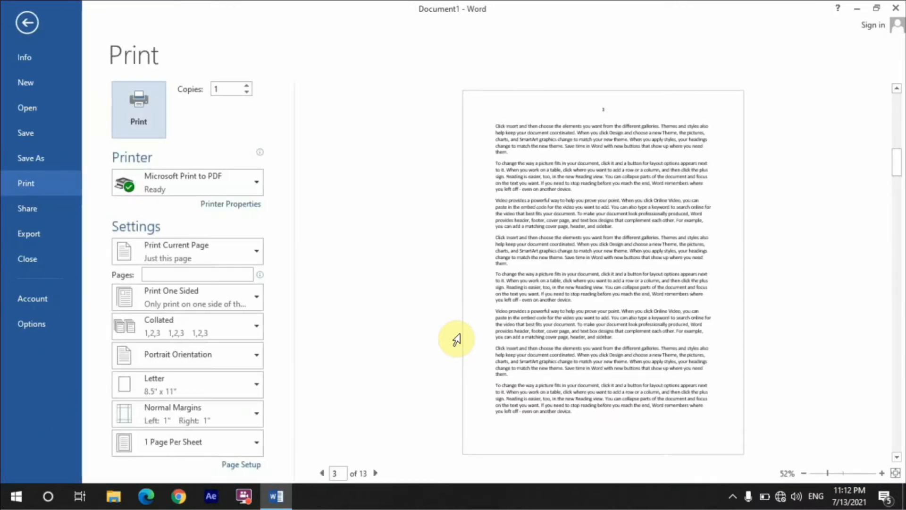
{"action": "left_click", "coordinate": [228, 255]}
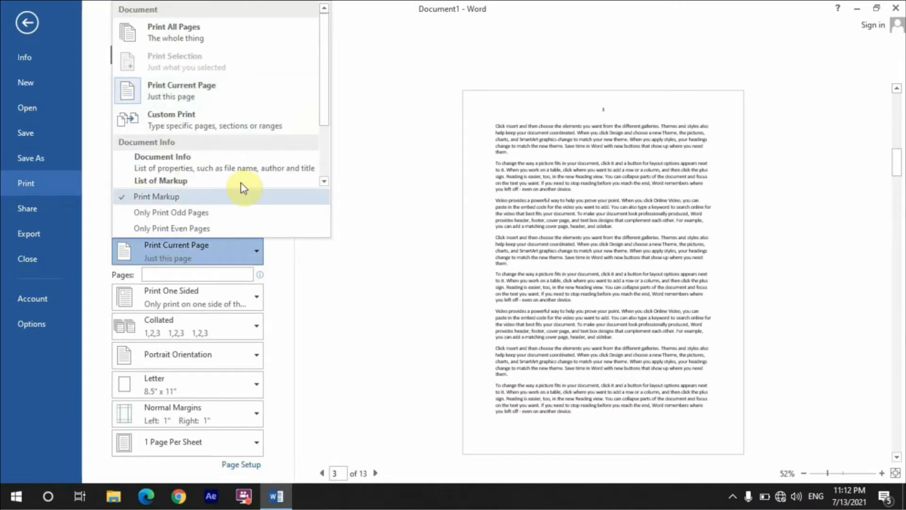
{"action": "left_click", "coordinate": [277, 127]}
{"action": "left_click", "coordinate": [190, 273]}
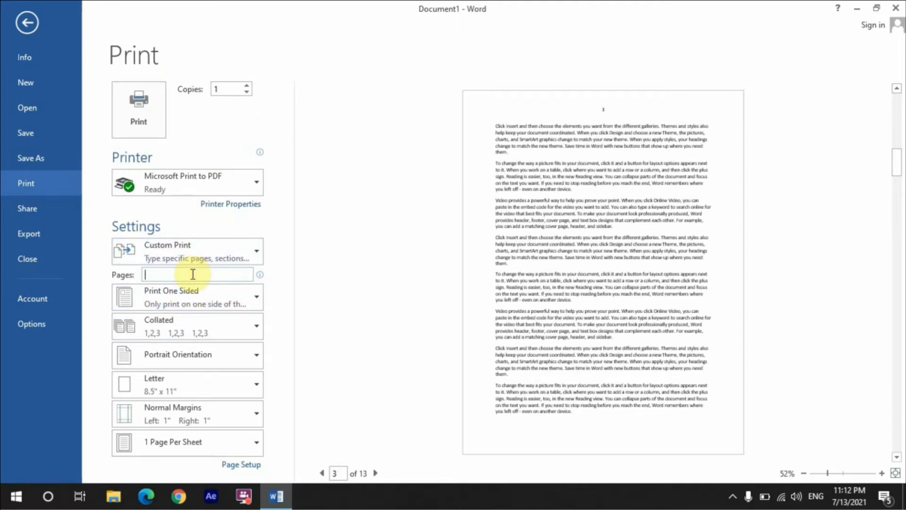
{"action": "type", "text": "2"}
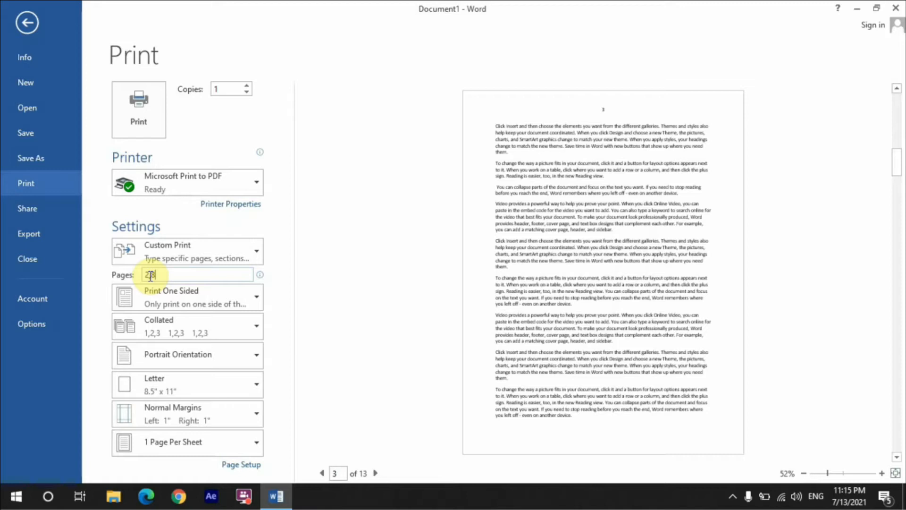
{"action": "type", "text": ",8,7,10-"}
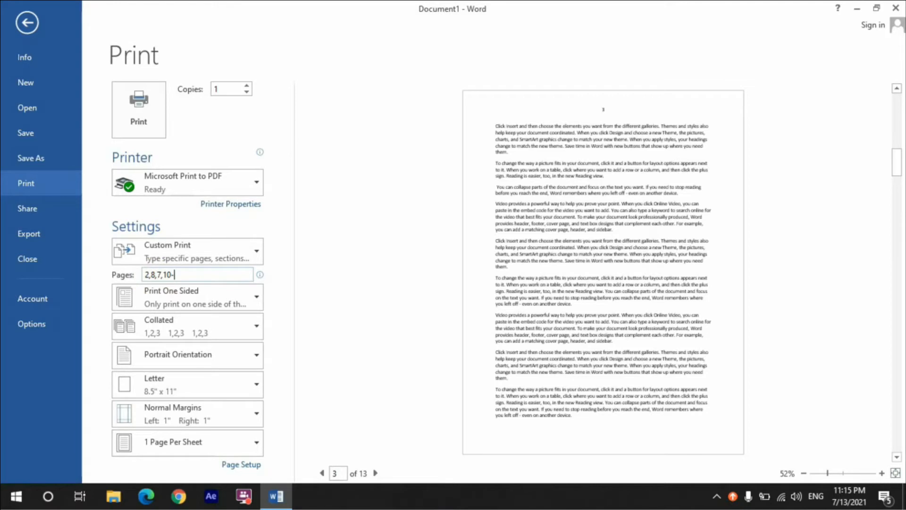
{"action": "type", "text": "13"}
{"action": "left_click", "coordinate": [149, 274]}
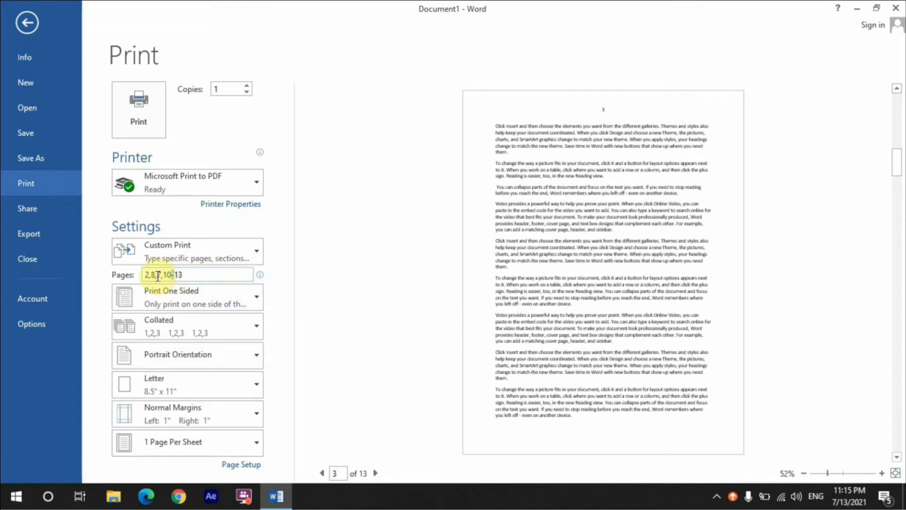
{"action": "type", "text": "7,"}
Step: Print the custom page range to a PDF named CUS on the Desktop
{"action": "left_click", "coordinate": [152, 128]}
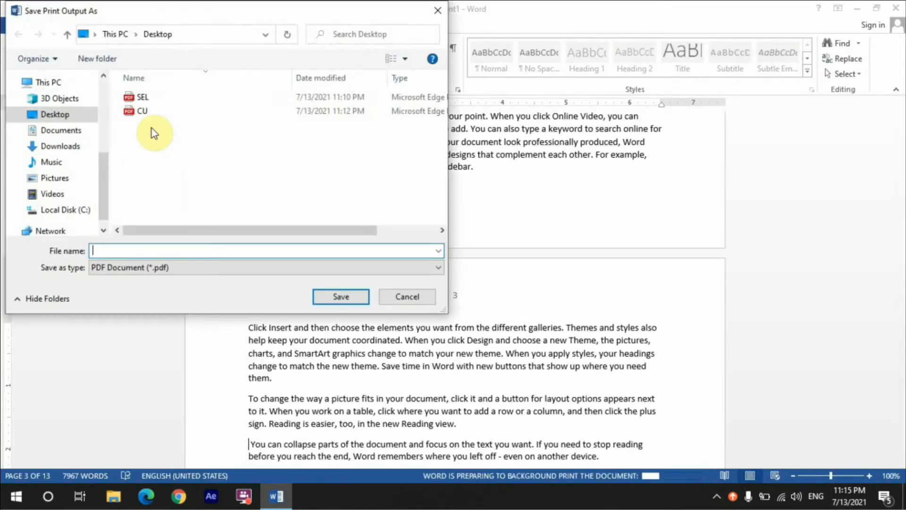
{"action": "type", "text": "CUS"}
{"action": "key", "text": "Return"}
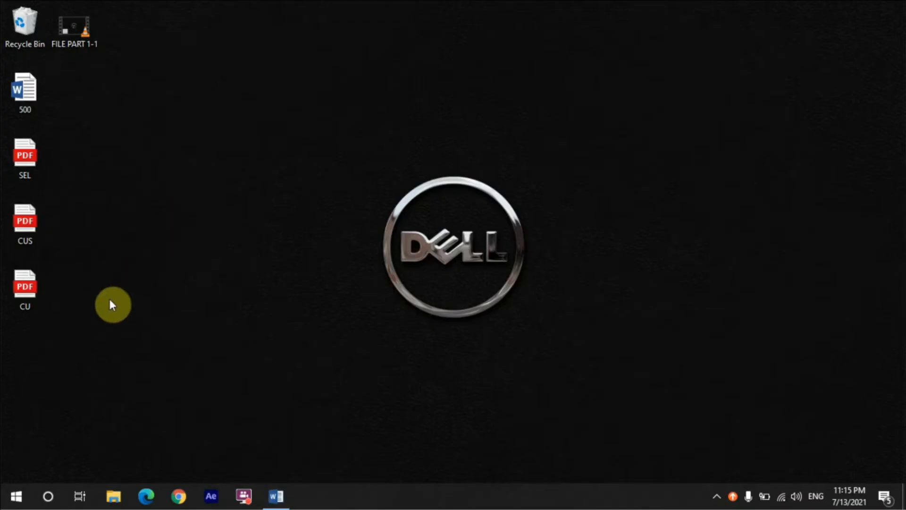
Step: Open the CUS PDF from the Desktop, check the page numbers through the file, and close it
{"action": "double_click", "coordinate": [35, 236]}
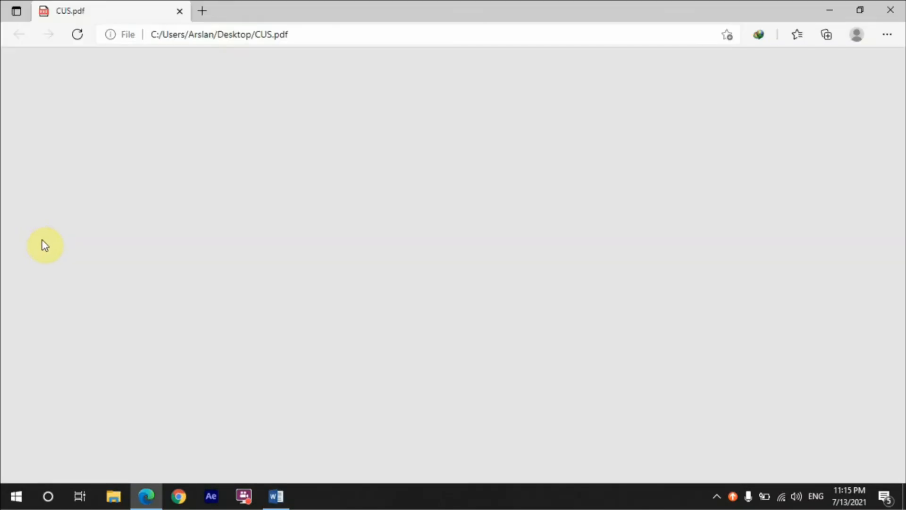
{"action": "scroll", "coordinate": [48, 242], "scroll_direction": "down", "scroll_amount": 10}
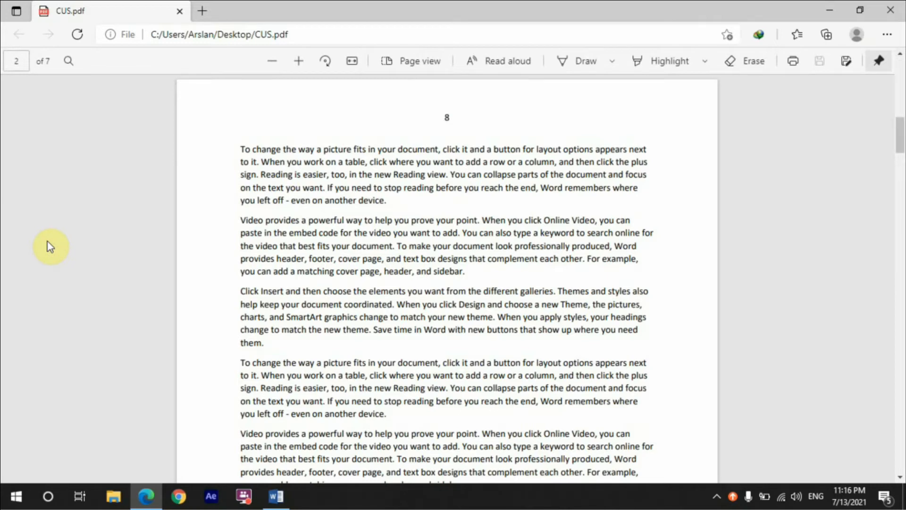
{"action": "scroll", "coordinate": [47, 242], "scroll_direction": "down", "scroll_amount": 10}
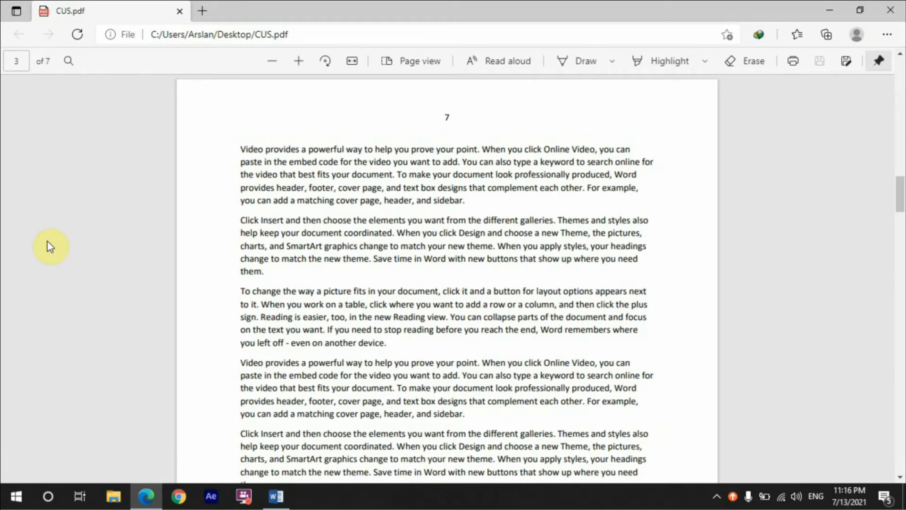
{"action": "scroll", "coordinate": [49, 247], "scroll_direction": "down", "scroll_amount": 10}
{"action": "scroll", "coordinate": [48, 243], "scroll_direction": "down", "scroll_amount": 20}
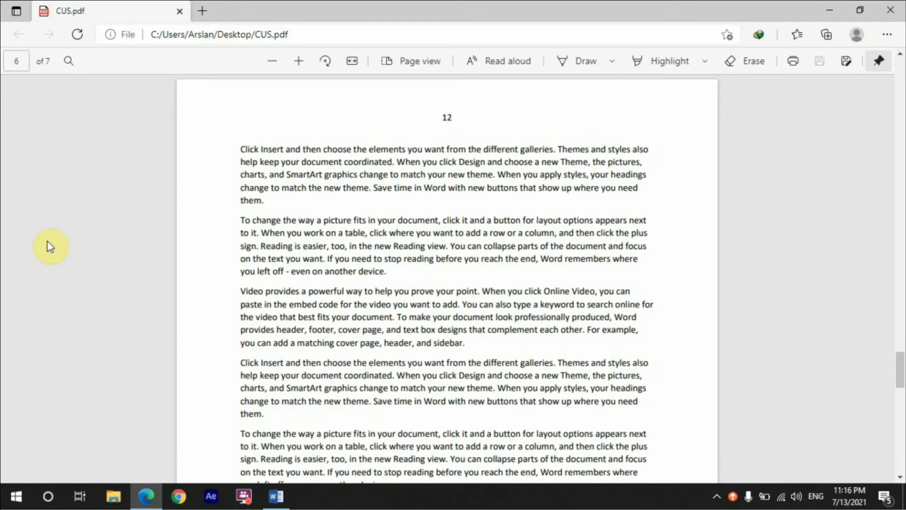
{"action": "left_click", "coordinate": [890, 10]}
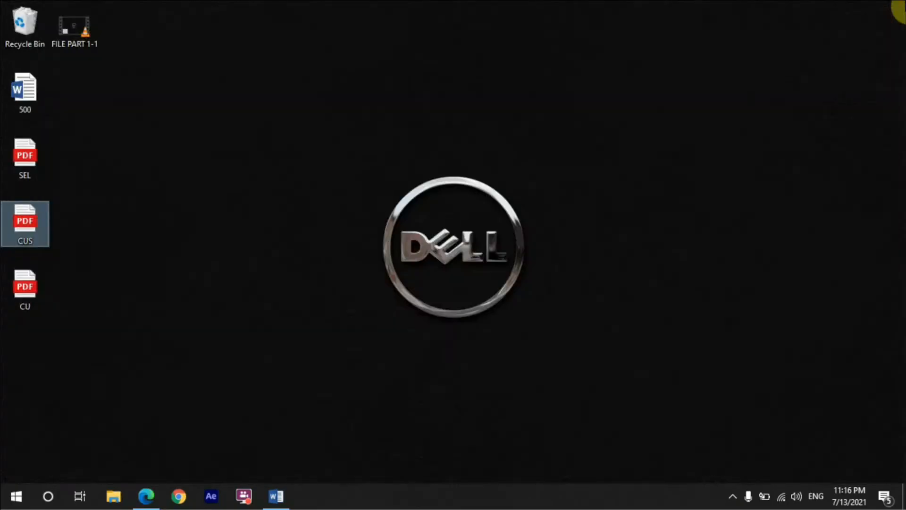
Step: Return to Word's print settings, clear the custom page range and choose Manually Print on Both Sides
{"action": "key", "text": "alt+Tab"}
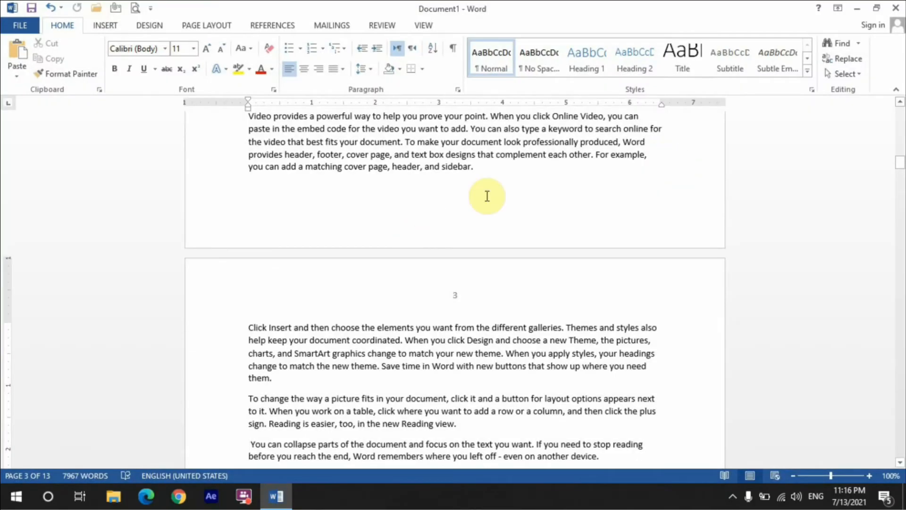
{"action": "key", "text": "ctrl+p"}
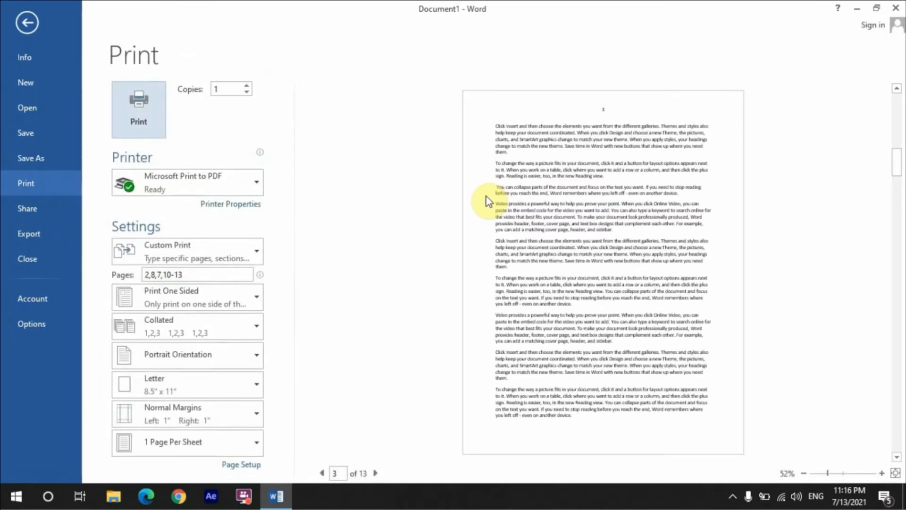
{"action": "double_click", "coordinate": [207, 275]}
{"action": "key", "text": "BackSpace"}
{"action": "left_click", "coordinate": [184, 303]}
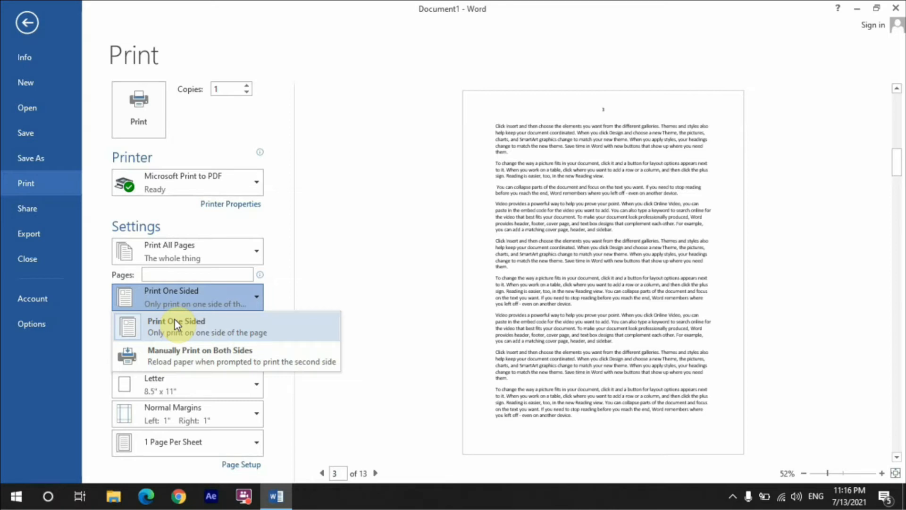
{"action": "left_click", "coordinate": [195, 362]}
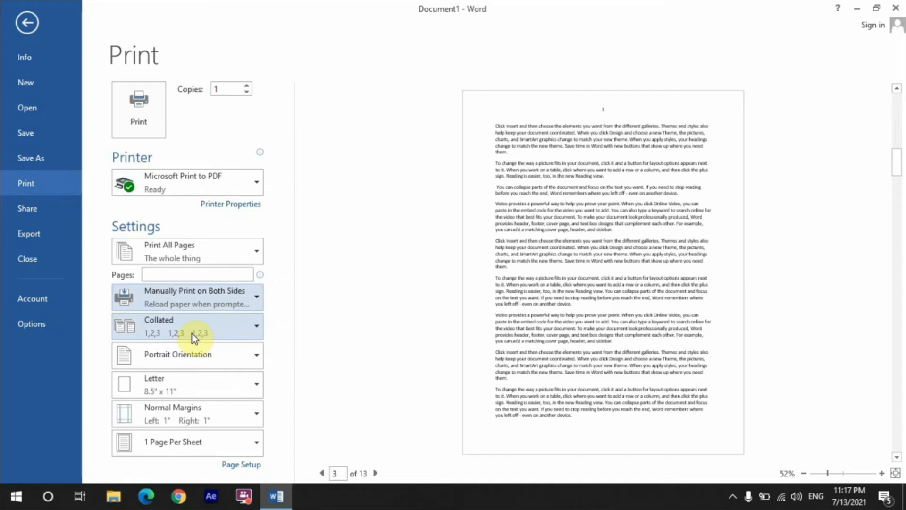
Step: Set the number of copies to 3 and change the collation to Uncollated
{"action": "left_click", "coordinate": [192, 333]}
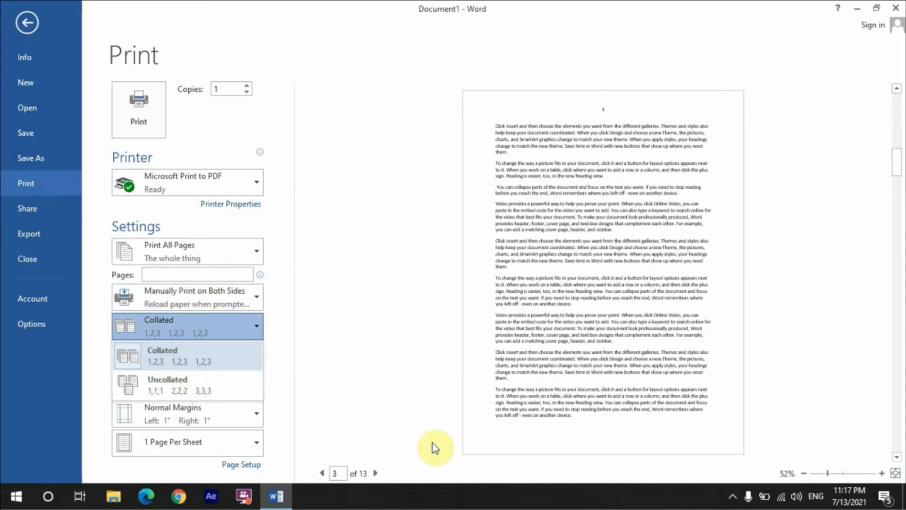
{"action": "left_click", "coordinate": [246, 86]}
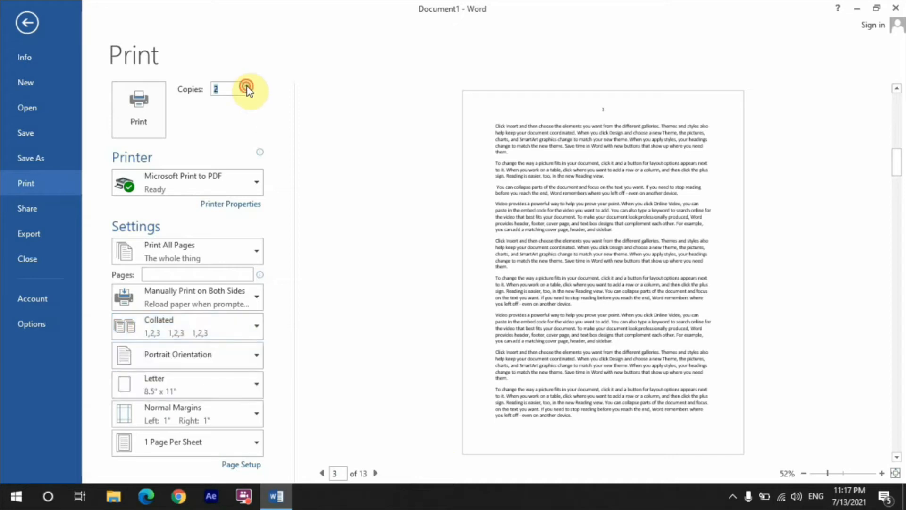
{"action": "left_click", "coordinate": [246, 86]}
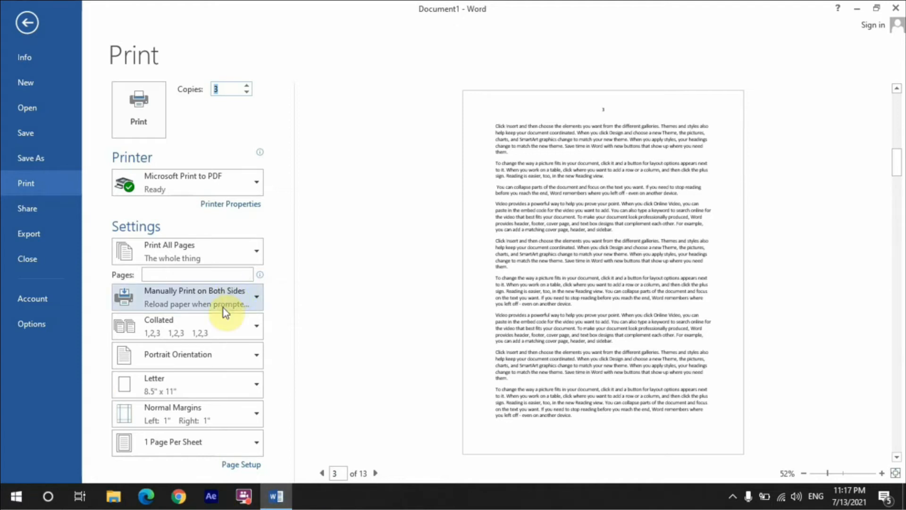
{"action": "left_click", "coordinate": [212, 321]}
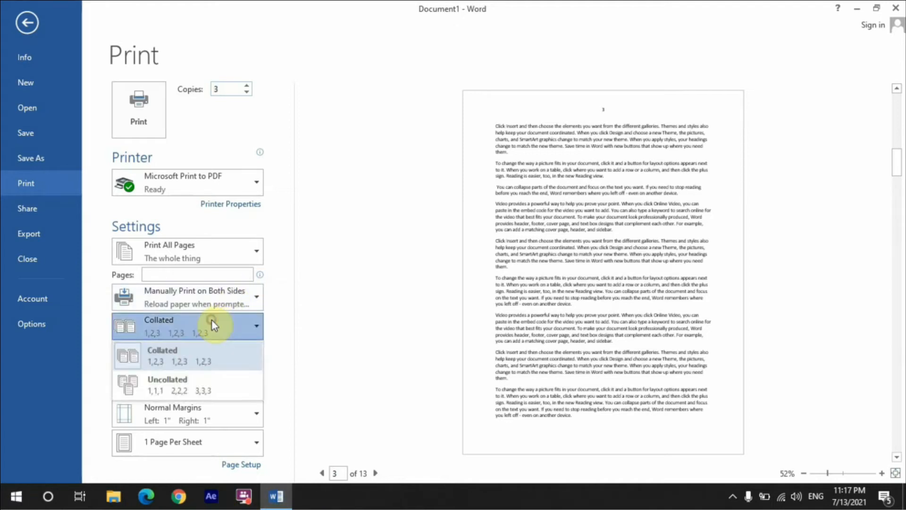
{"action": "left_click", "coordinate": [177, 383]}
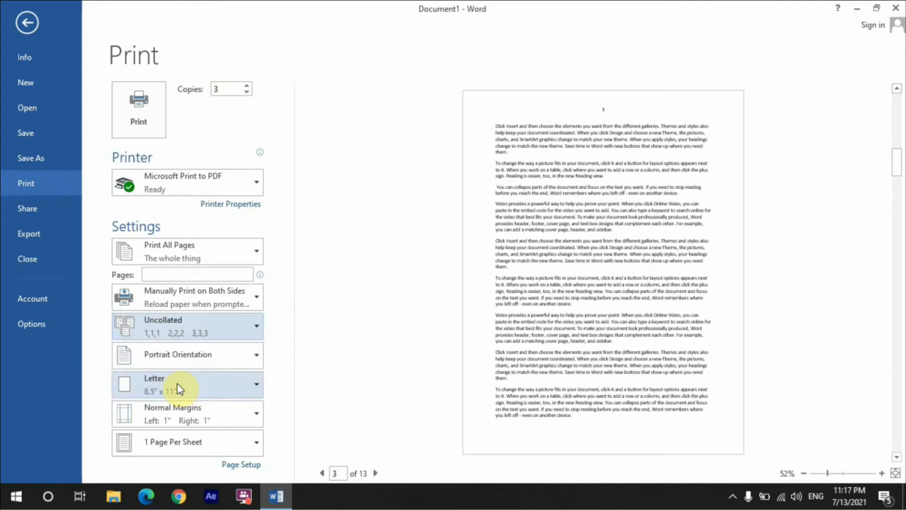
Step: Step the number of copies up and back to 3, and start the print job
{"action": "left_click", "coordinate": [246, 87]}
{"action": "left_click", "coordinate": [246, 93]}
{"action": "left_click", "coordinate": [247, 93]}
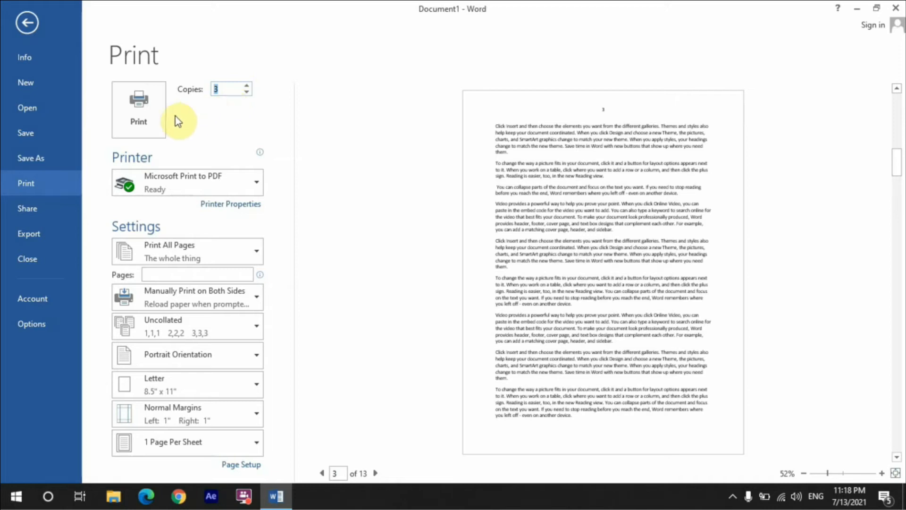
{"action": "left_click", "coordinate": [155, 119]}
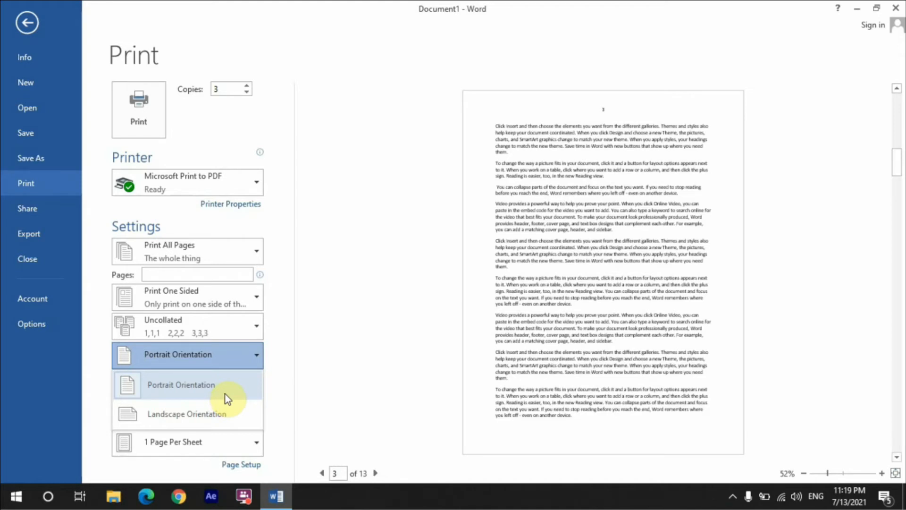
Step: Switch the page orientation to Landscape for a preview and return it to Portrait
{"action": "left_click", "coordinate": [210, 411]}
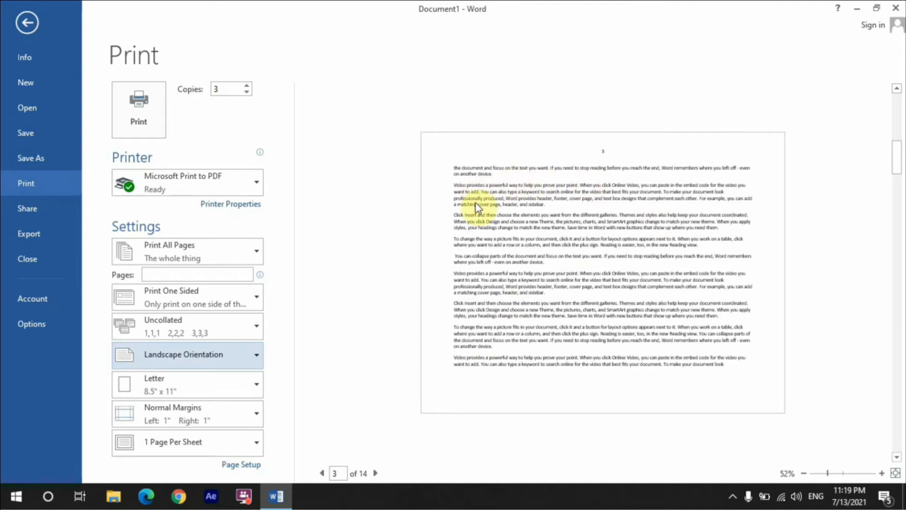
{"action": "left_click", "coordinate": [246, 355]}
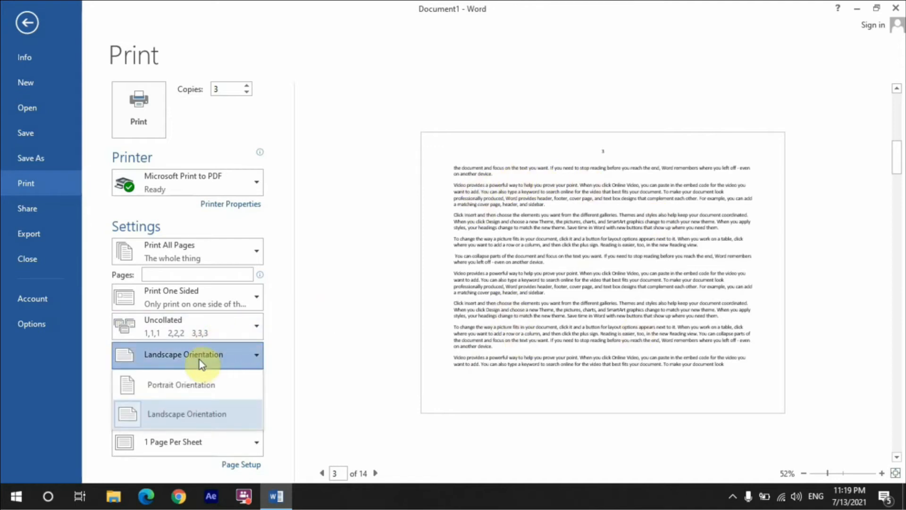
{"action": "left_click", "coordinate": [193, 387]}
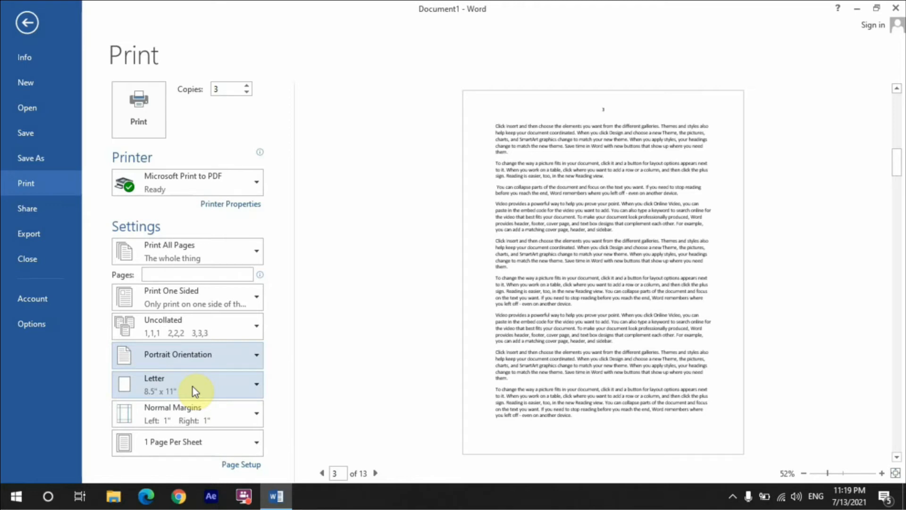
Step: Examine the available paper sizes and leave the print settings with Letter still chosen
{"action": "left_click", "coordinate": [222, 390]}
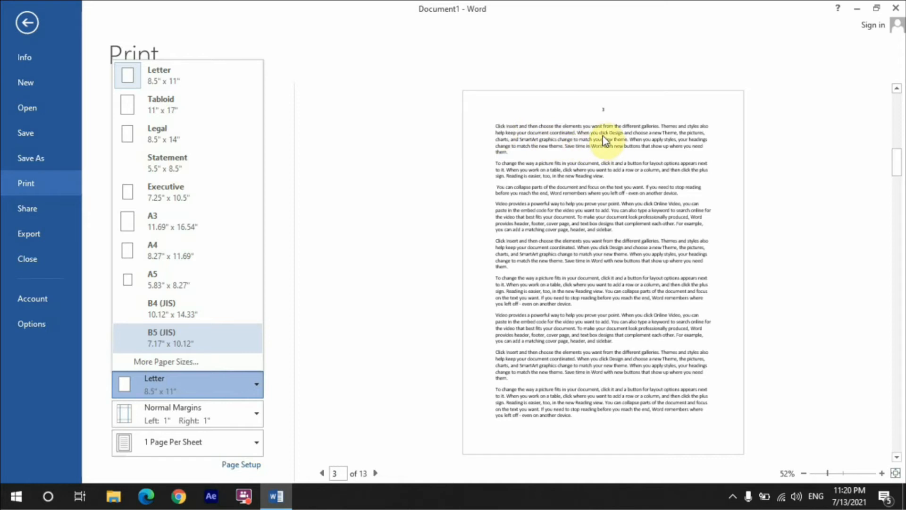
{"action": "left_click", "coordinate": [153, 388]}
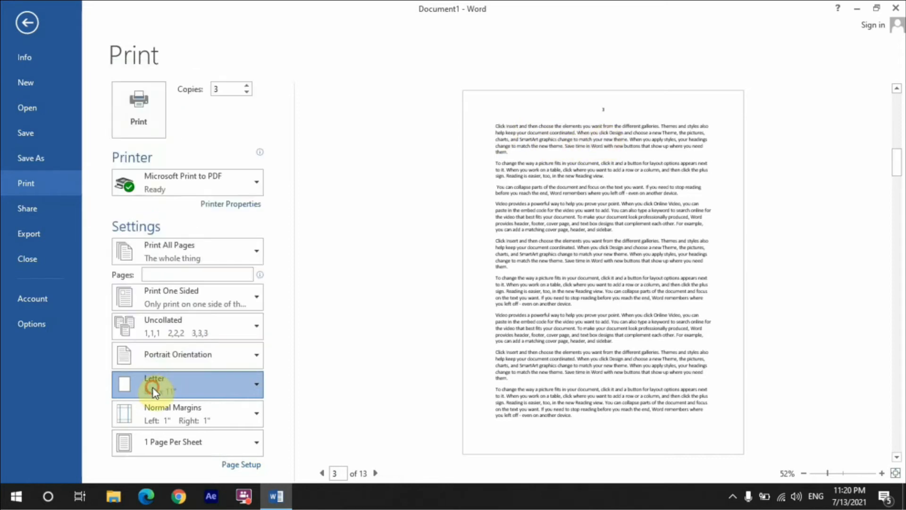
{"action": "key", "text": "Escape"}
Step: Insert a table with 8 columns and 2 rows after the second paragraph on page 3
{"action": "left_click", "coordinate": [105, 25]}
{"action": "left_click", "coordinate": [87, 69]}
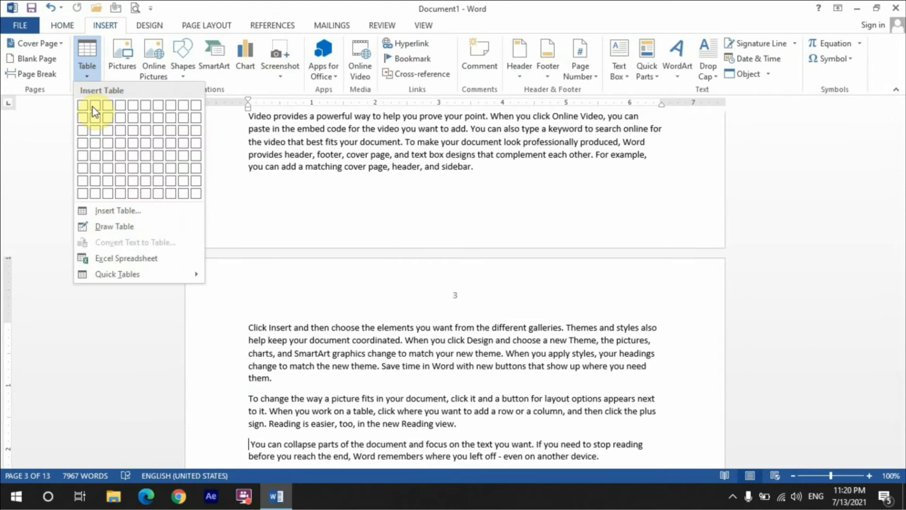
{"action": "left_click", "coordinate": [169, 121]}
{"action": "left_click", "coordinate": [166, 127]}
{"action": "scroll", "coordinate": [597, 415], "scroll_direction": "up", "scroll_amount": 2}
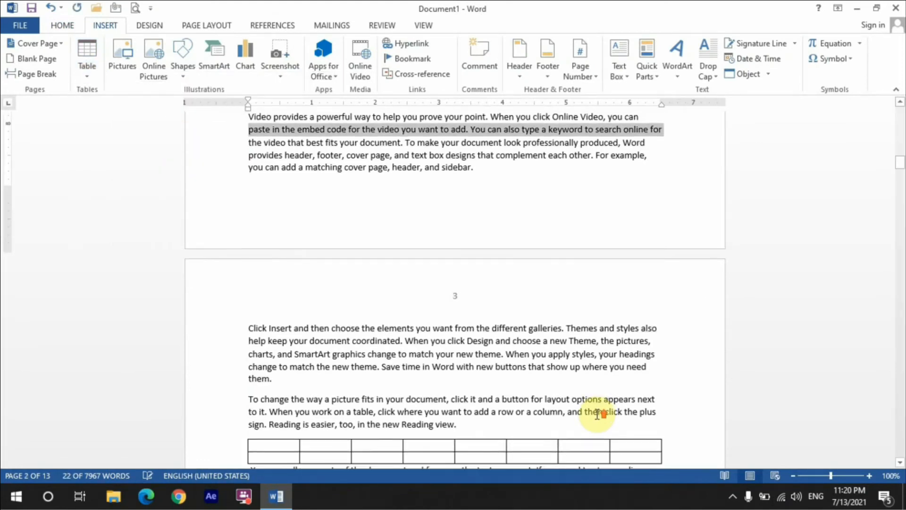
{"action": "scroll", "coordinate": [597, 415], "scroll_direction": "down", "scroll_amount": 7}
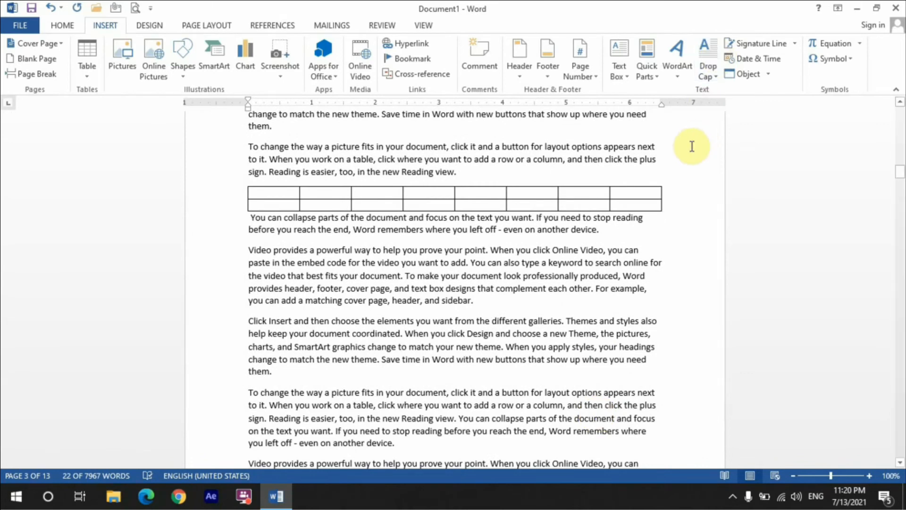
Step: Widen the table on page 3 past both page margins and open the print settings to preview it
{"action": "left_click_drag", "start_coordinate": [248, 193], "coordinate": [208, 194]}
{"action": "left_click_drag", "start_coordinate": [661, 196], "coordinate": [705, 191]}
{"action": "key", "text": "ctrl+p"}
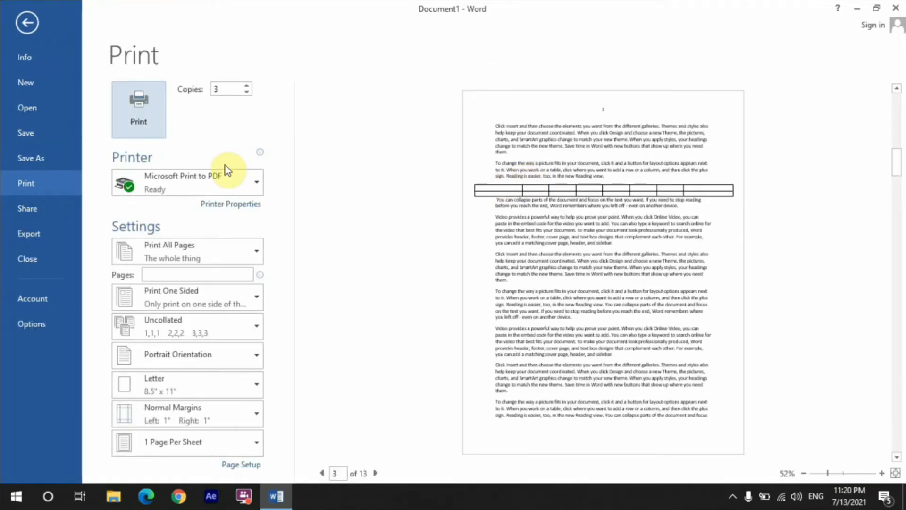
Step: Set the paper size to B4 (JIS) to preview the wide table, and change it to B5 (JIS)
{"action": "left_click", "coordinate": [191, 387]}
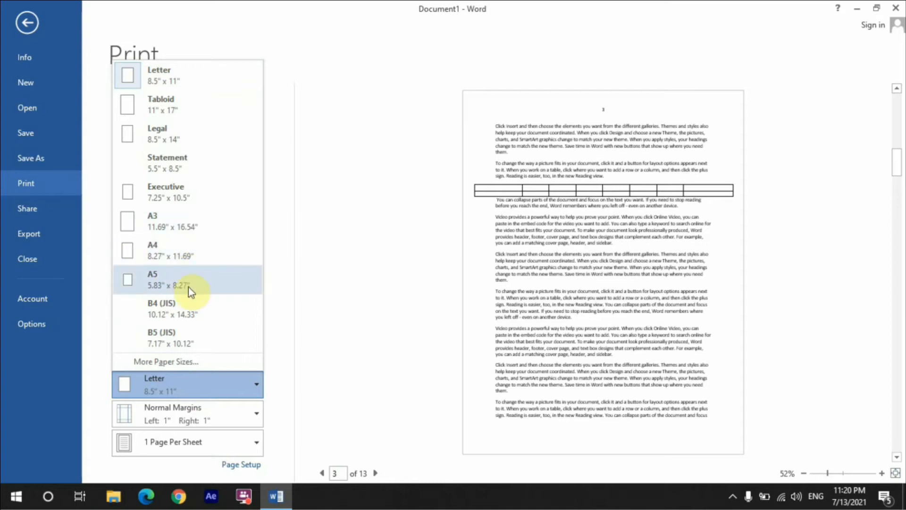
{"action": "left_click", "coordinate": [189, 307]}
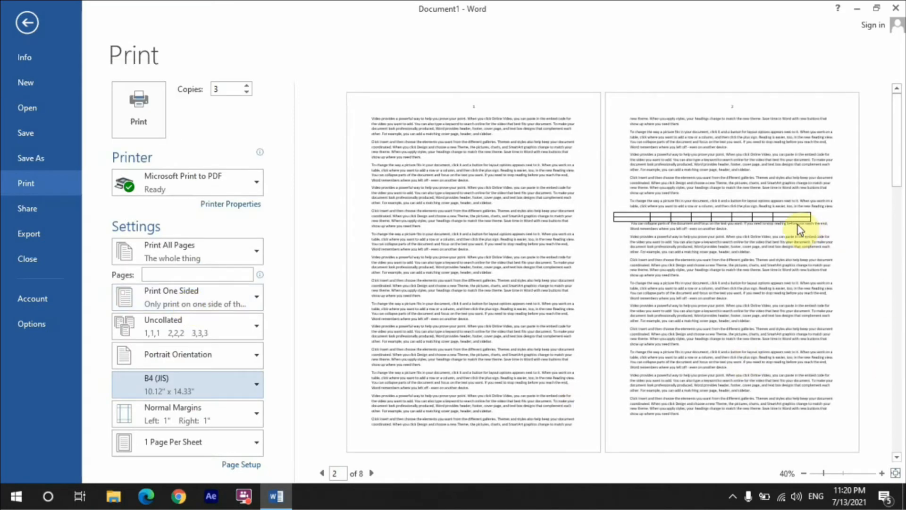
{"action": "left_click", "coordinate": [158, 393]}
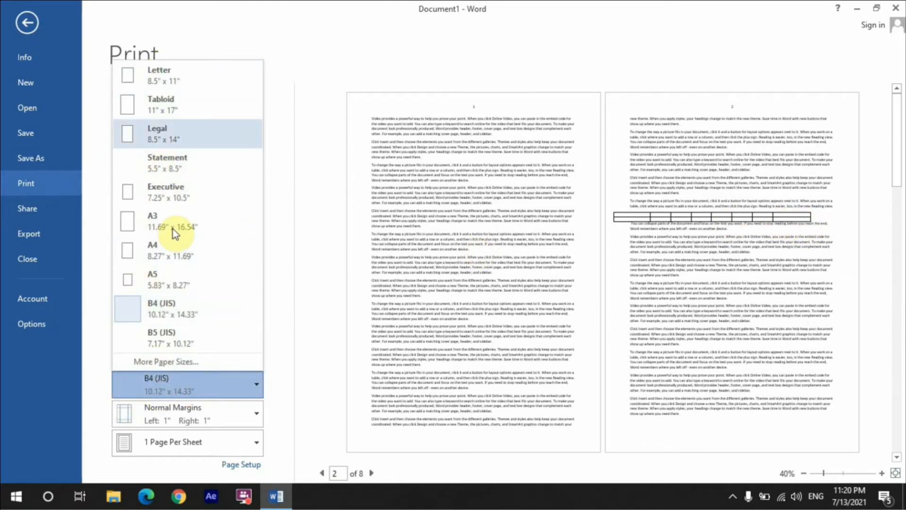
{"action": "left_click", "coordinate": [175, 339]}
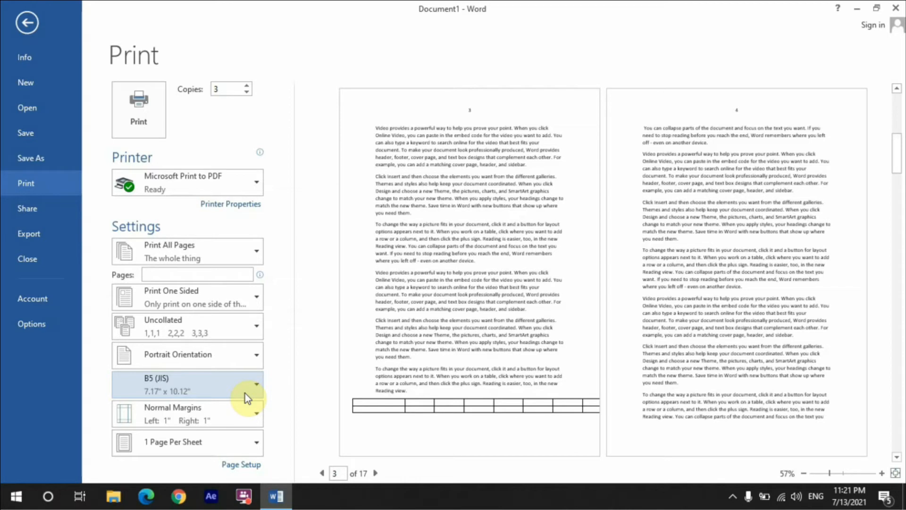
Step: Apply the Moderate page margins and review the other margin presets, down to Office 2003 Default
{"action": "left_click", "coordinate": [227, 420]}
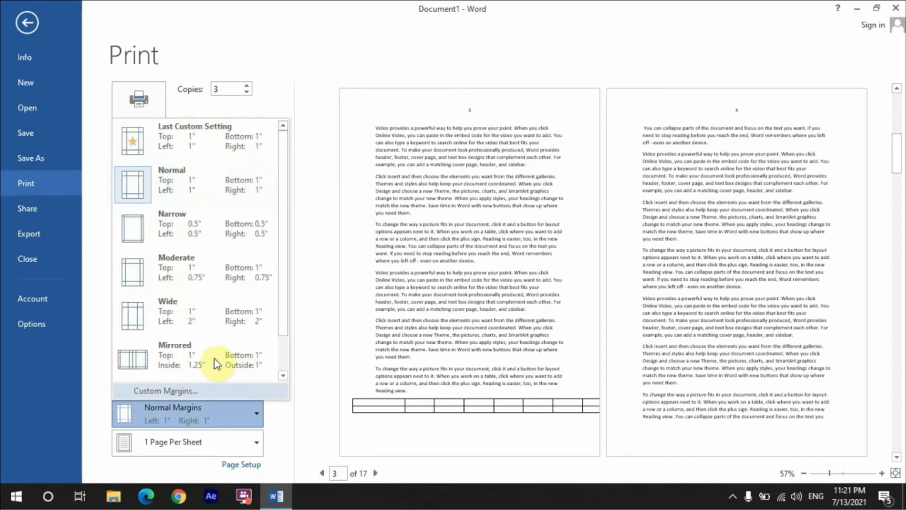
{"action": "left_click", "coordinate": [203, 288]}
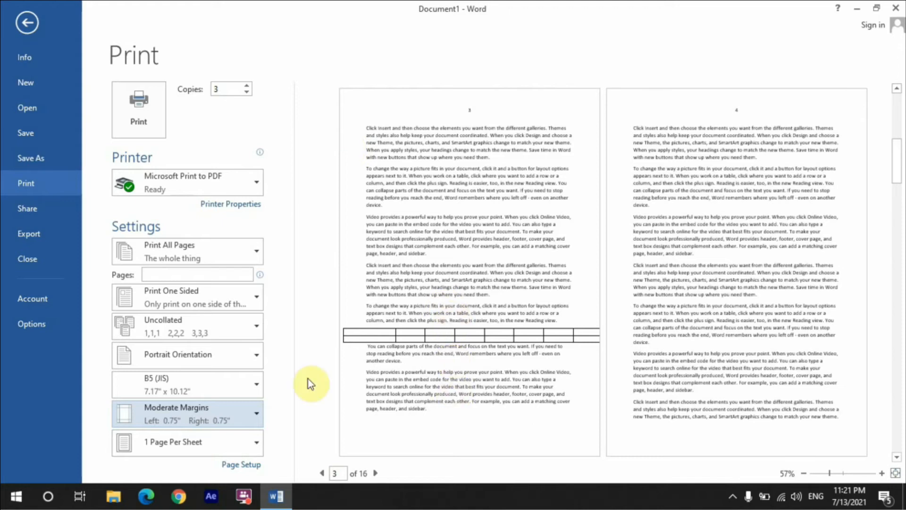
{"action": "left_click", "coordinate": [229, 420]}
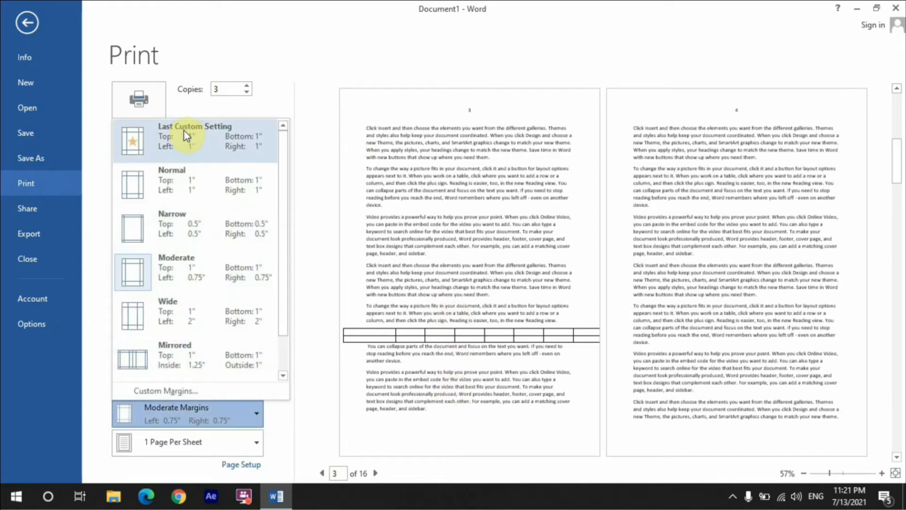
{"action": "scroll", "coordinate": [285, 359], "scroll_direction": "down", "scroll_amount": 1}
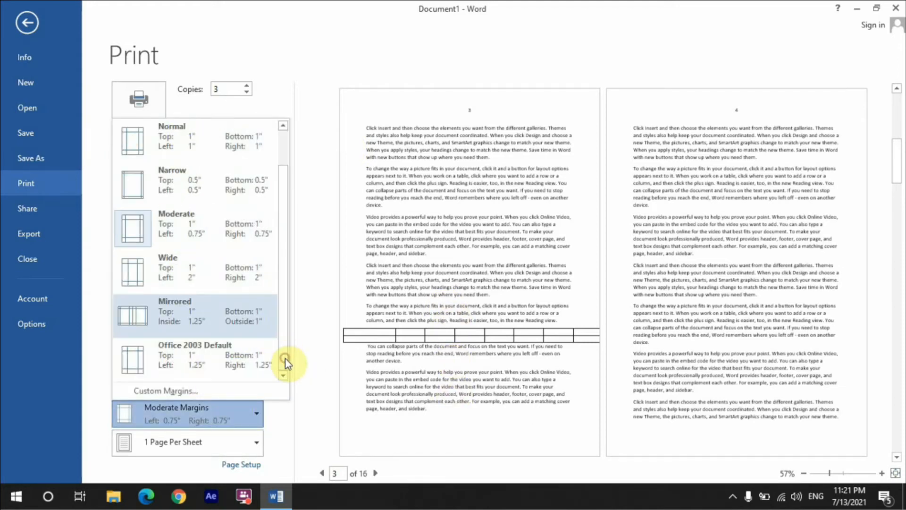
{"action": "scroll", "coordinate": [279, 333], "scroll_direction": "up", "scroll_amount": 1}
{"action": "scroll", "coordinate": [255, 293], "scroll_direction": "down", "scroll_amount": 1}
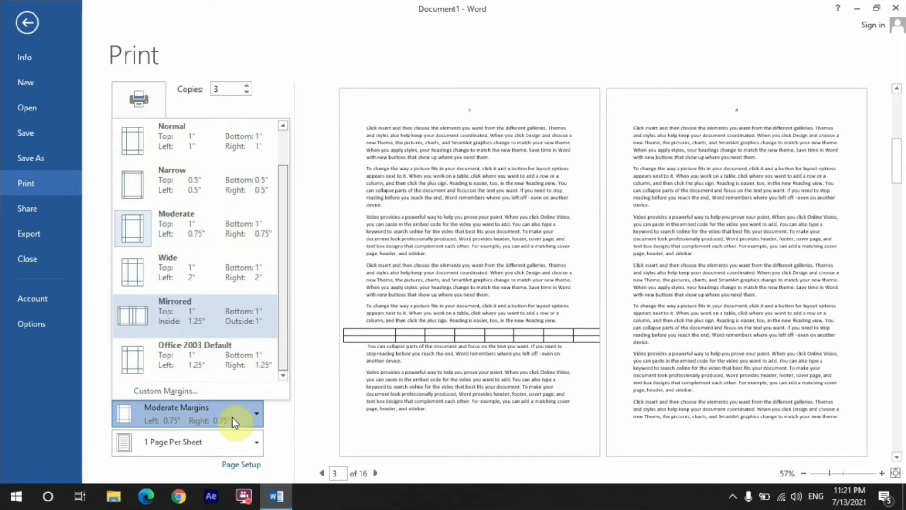
Step: Set the print layout to 4 pages per sheet
{"action": "left_click", "coordinate": [227, 438]}
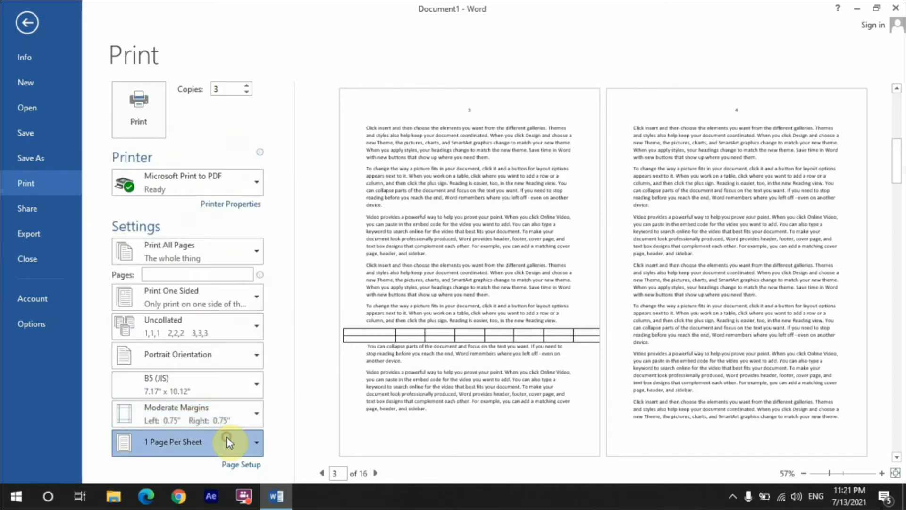
{"action": "left_click", "coordinate": [227, 438]}
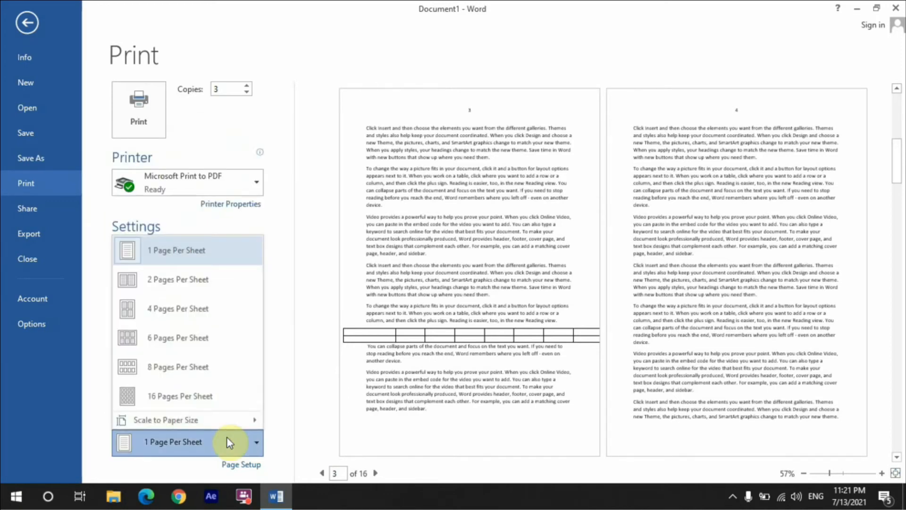
{"action": "left_click", "coordinate": [203, 321]}
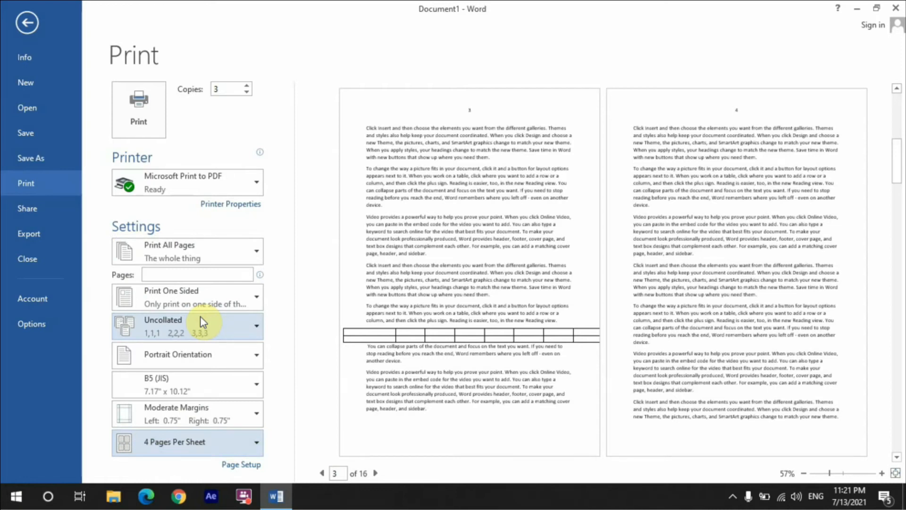
{"action": "left_click", "coordinate": [163, 383]}
{"action": "left_click", "coordinate": [134, 226]}
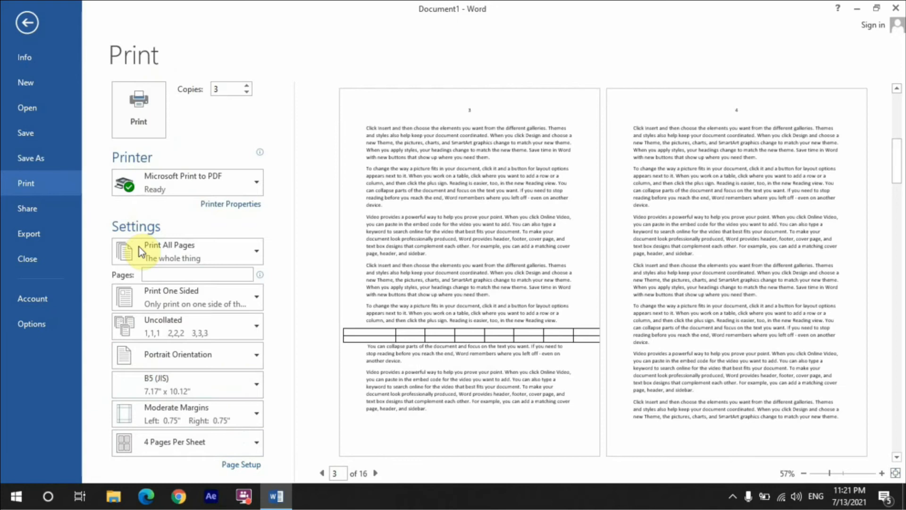
{"action": "left_click", "coordinate": [158, 442]}
{"action": "left_click", "coordinate": [166, 307]}
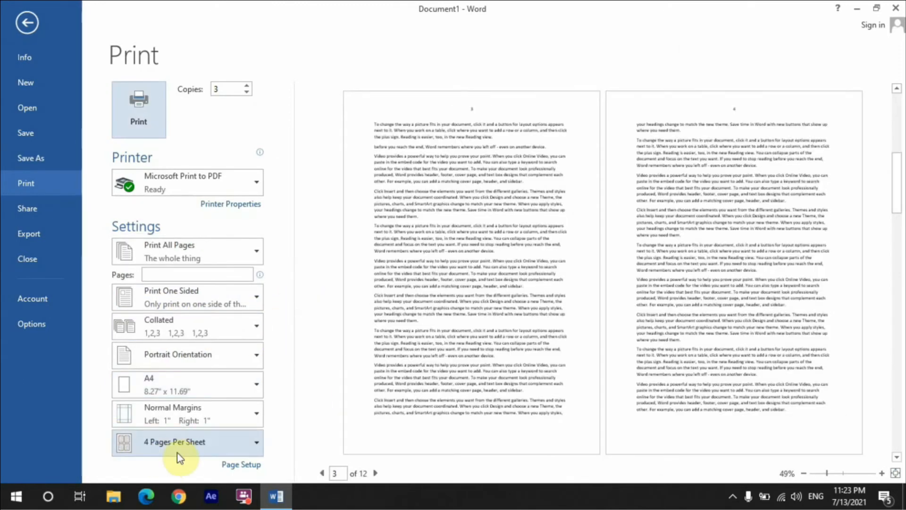
Step: Switch the print layout to 1 page per sheet and return it to 4 pages per sheet
{"action": "left_click", "coordinate": [178, 450]}
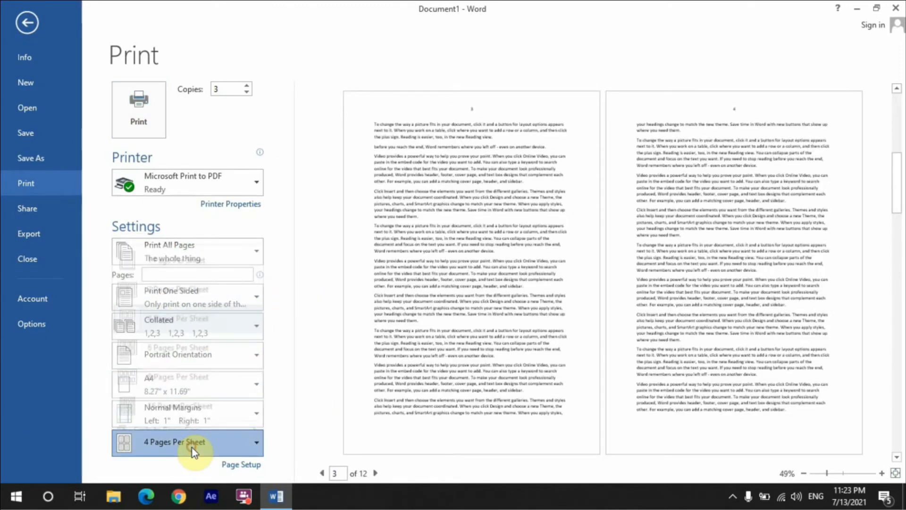
{"action": "left_click", "coordinate": [188, 248]}
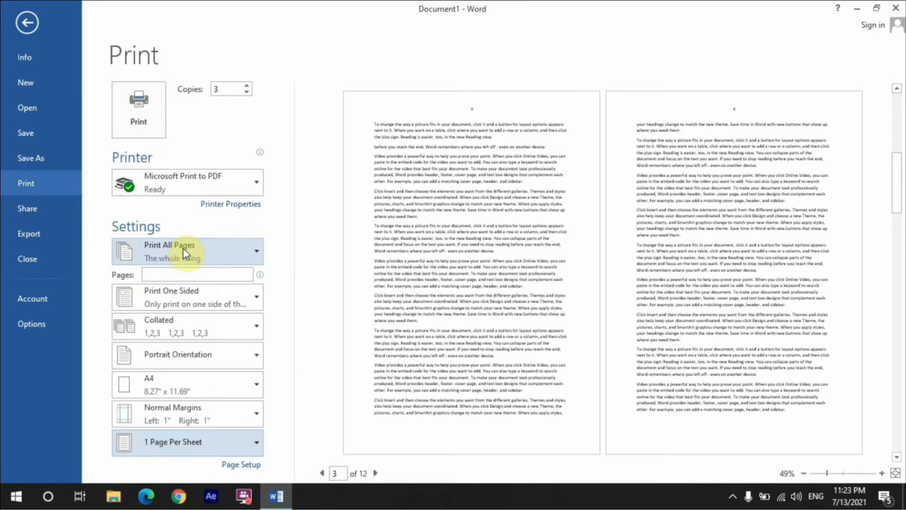
{"action": "left_click", "coordinate": [224, 449]}
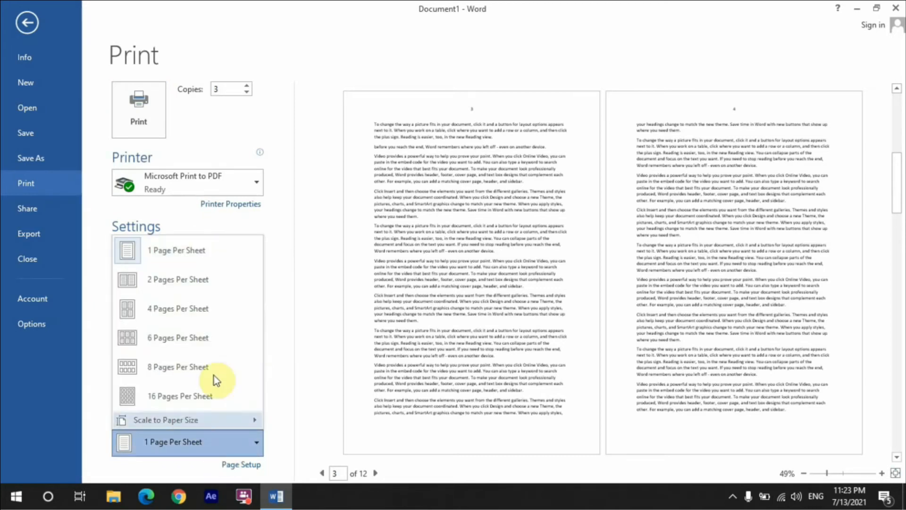
{"action": "left_click", "coordinate": [202, 319]}
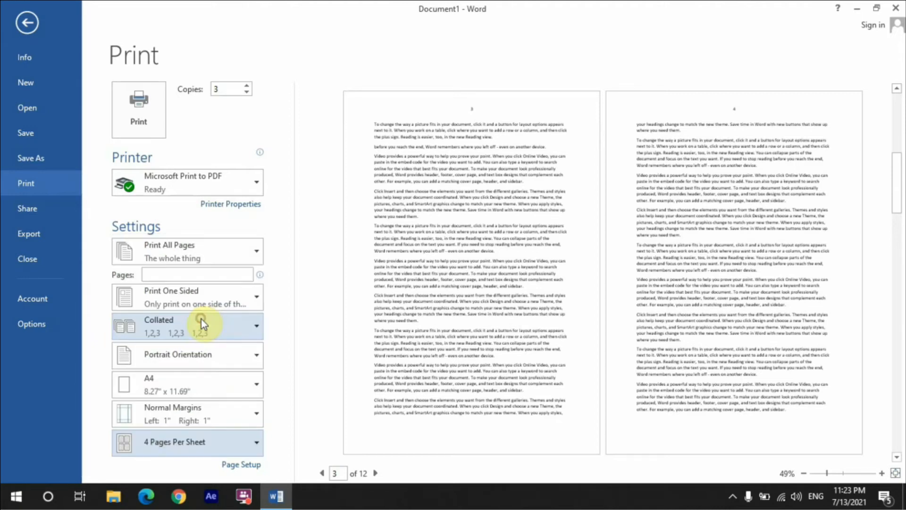
Step: Print the document to PDF and save the output on the Desktop as "P P S"
{"action": "left_click", "coordinate": [140, 123]}
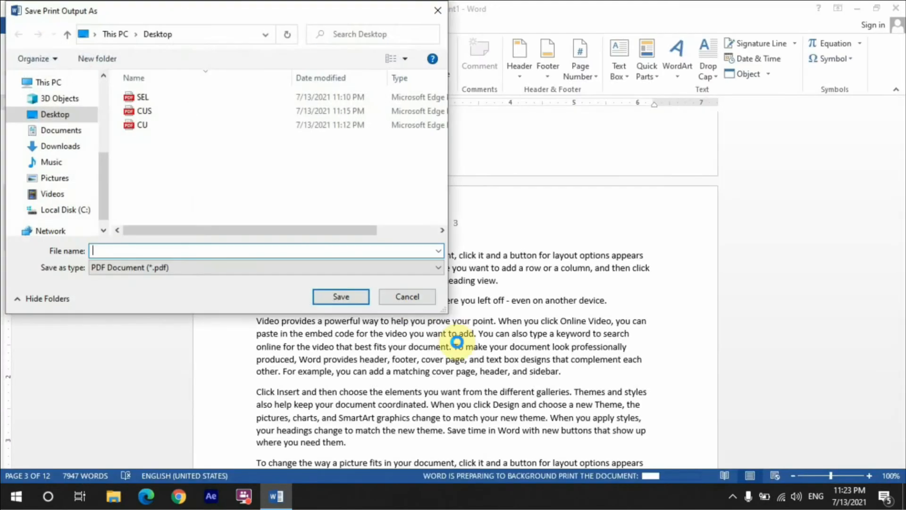
{"action": "left_click", "coordinate": [286, 253]}
{"action": "type", "text": "P P S"}
{"action": "key", "text": "Return"}
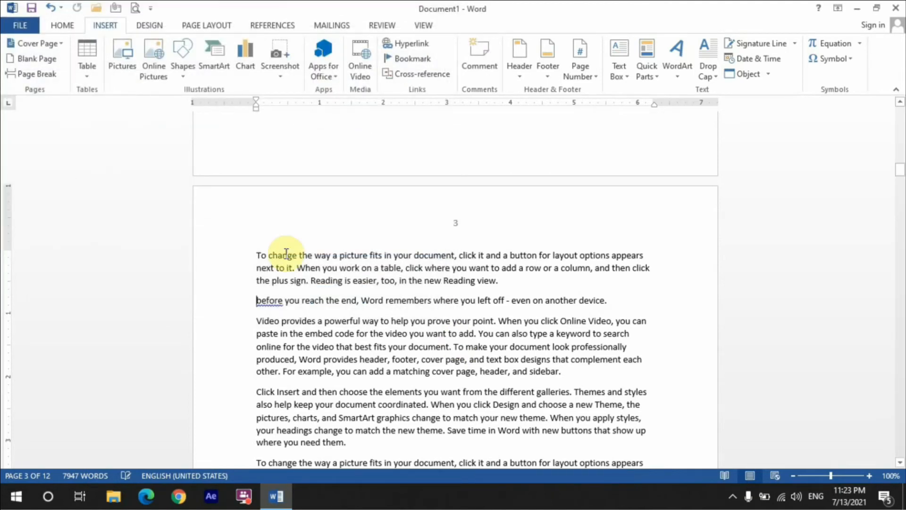
Step: Open the P P S PDF from the desktop, examine how the document pages are arranged on each sheet, and close it
{"action": "key", "text": "super+d"}
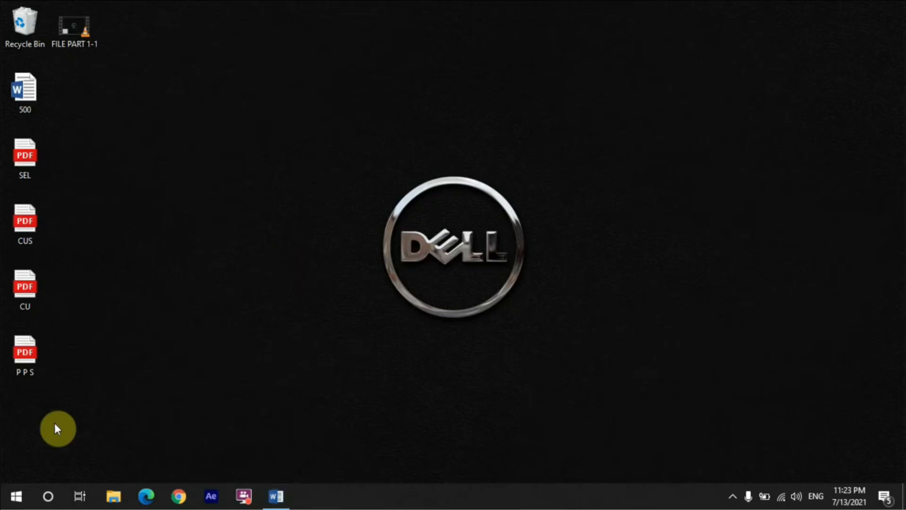
{"action": "left_click", "coordinate": [35, 355]}
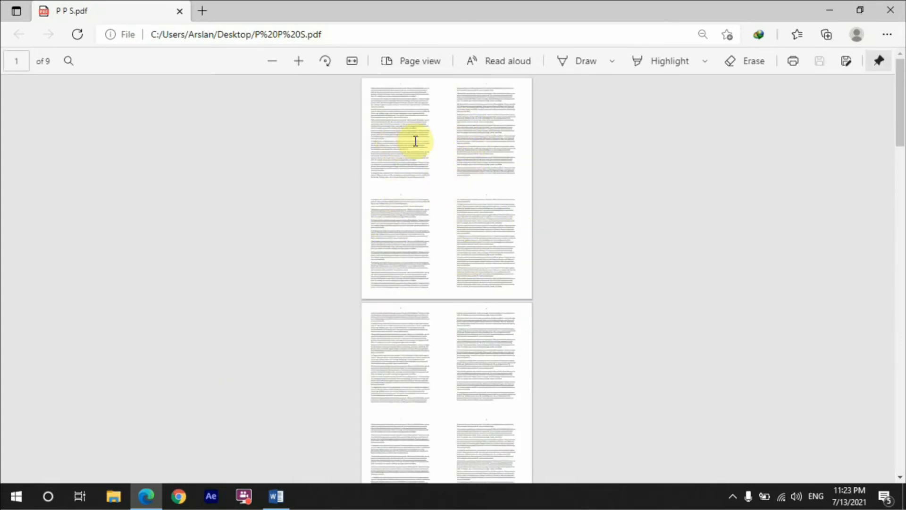
{"action": "scroll", "coordinate": [401, 136], "scroll_direction": "up", "scroll_amount": 2}
{"action": "scroll", "coordinate": [401, 136], "scroll_direction": "up", "scroll_amount": 5}
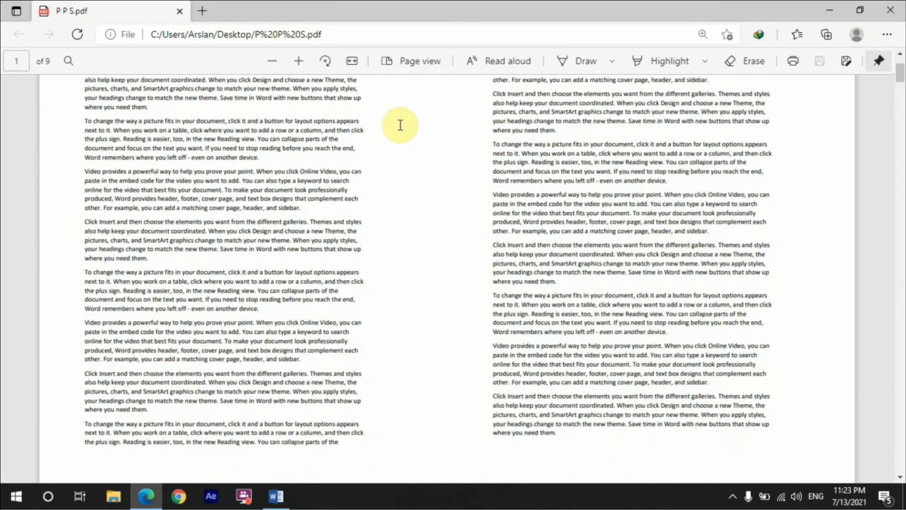
{"action": "scroll", "coordinate": [400, 125], "scroll_direction": "up", "scroll_amount": 1}
{"action": "scroll", "coordinate": [185, 170], "scroll_direction": "down", "scroll_amount": 3}
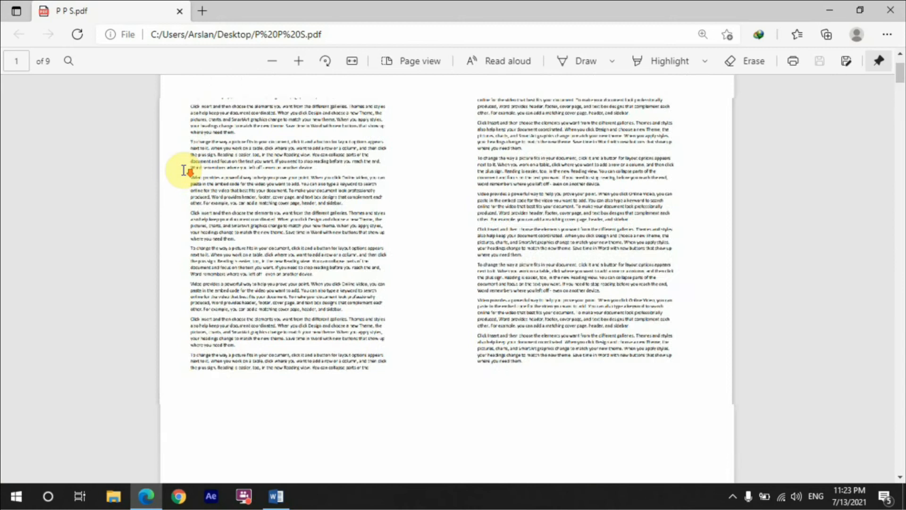
{"action": "scroll", "coordinate": [184, 170], "scroll_direction": "down", "scroll_amount": 1}
{"action": "scroll", "coordinate": [181, 170], "scroll_direction": "down", "scroll_amount": 3}
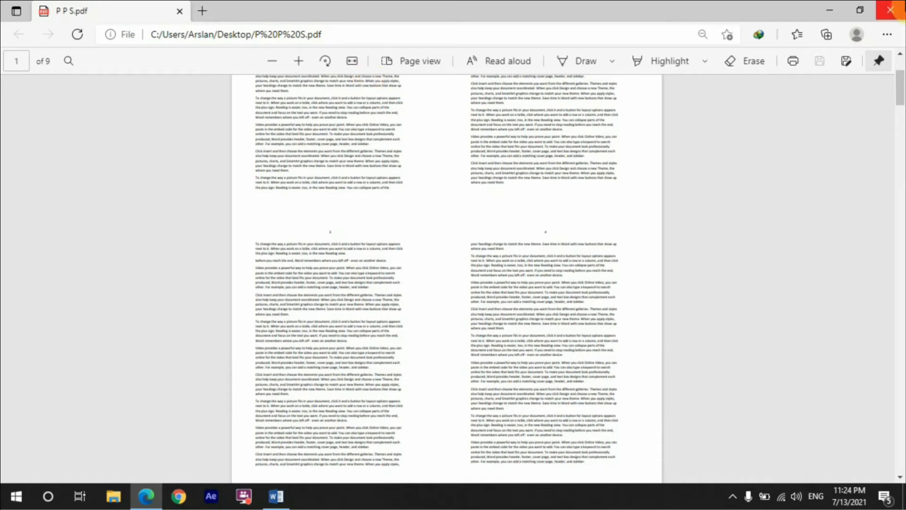
{"action": "left_click", "coordinate": [889, 10]}
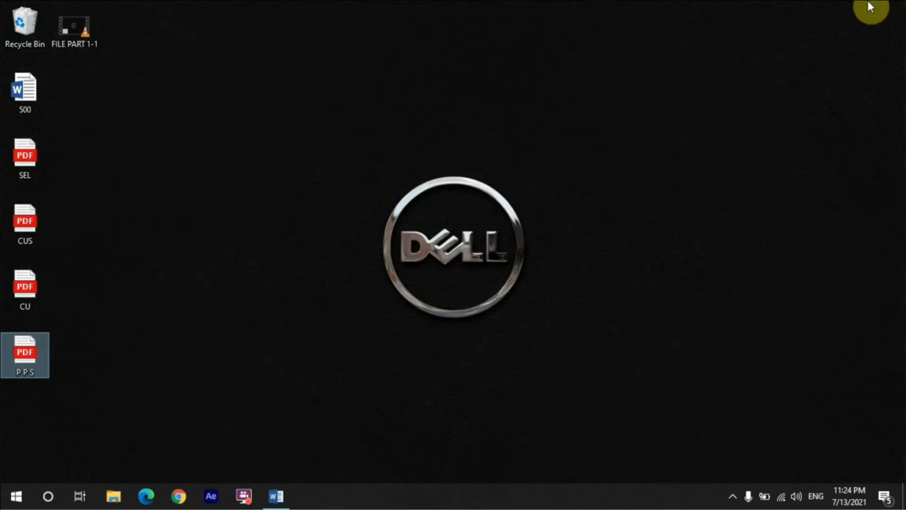
Step: Switch back to Word, review the print range options, and examine the document's properties on the Info page
{"action": "left_click", "coordinate": [278, 496]}
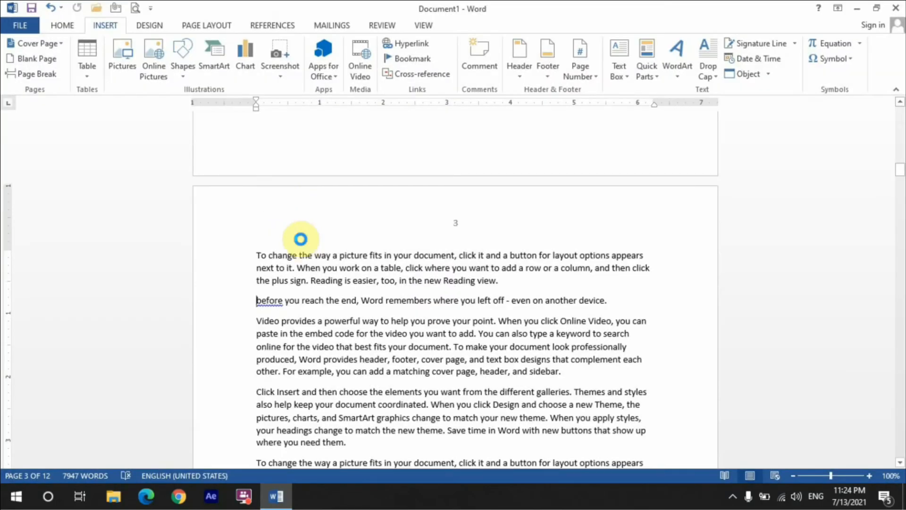
{"action": "key", "text": "ctrl+p"}
{"action": "left_click", "coordinate": [218, 265]}
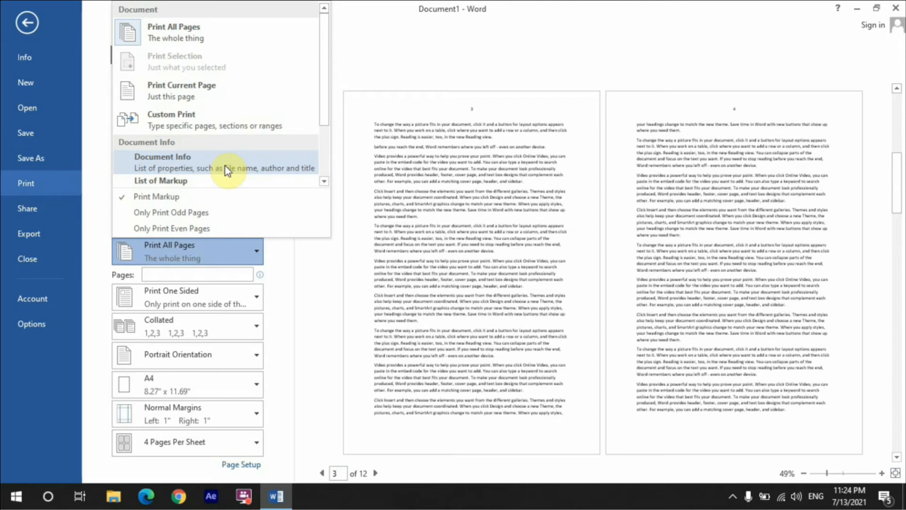
{"action": "left_click", "coordinate": [30, 57]}
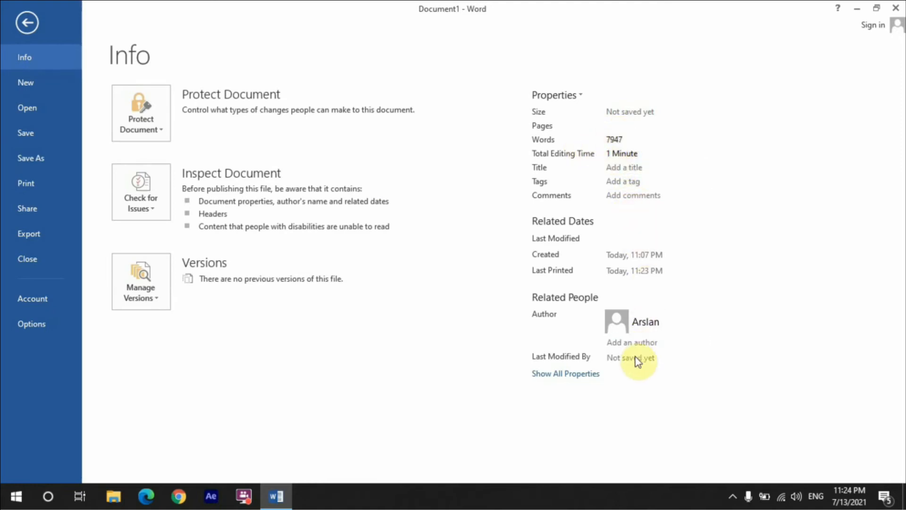
Step: Return to the print settings and choose Document Info as what to print
{"action": "left_click", "coordinate": [26, 185]}
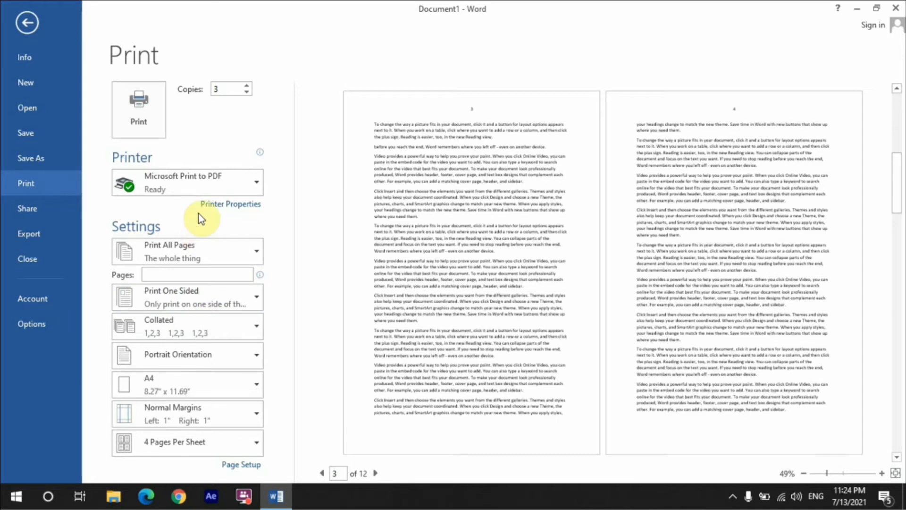
{"action": "left_click", "coordinate": [196, 246]}
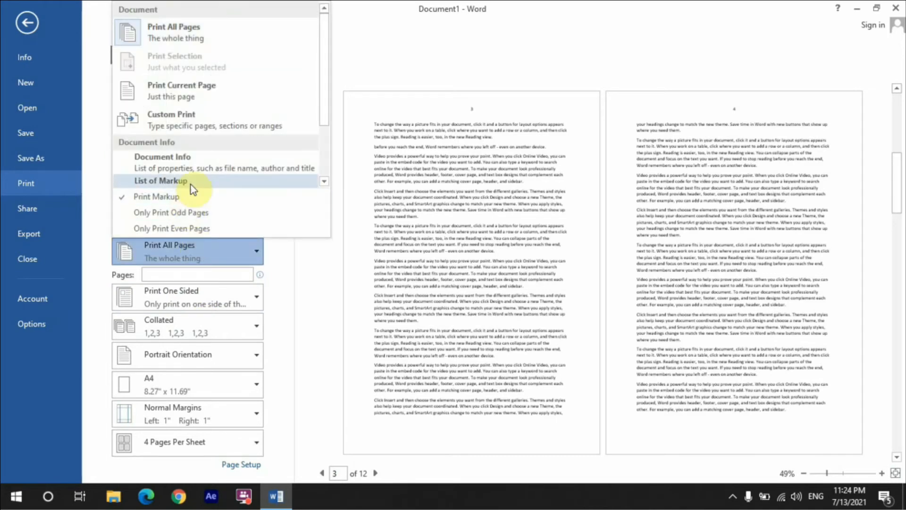
{"action": "left_click", "coordinate": [205, 166]}
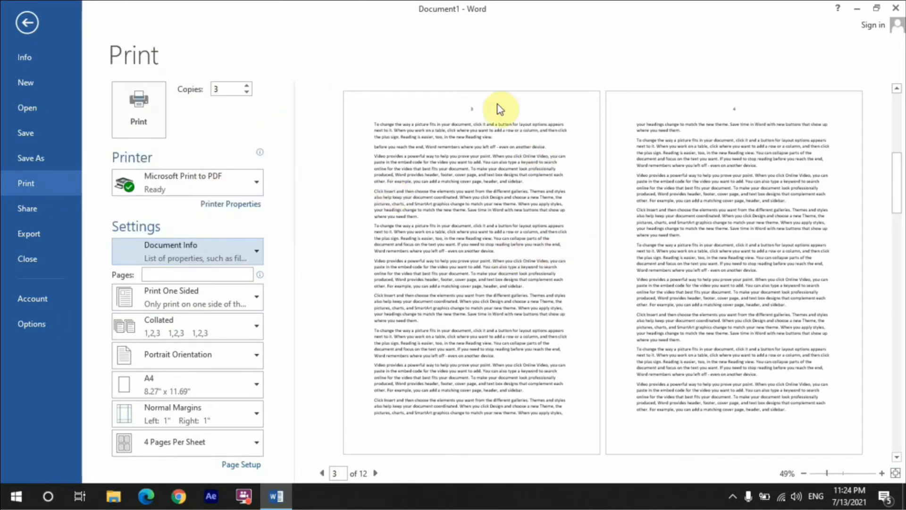
Step: Print the document info to PDF and save the output on the Desktop as "DOC"
{"action": "left_click", "coordinate": [142, 122]}
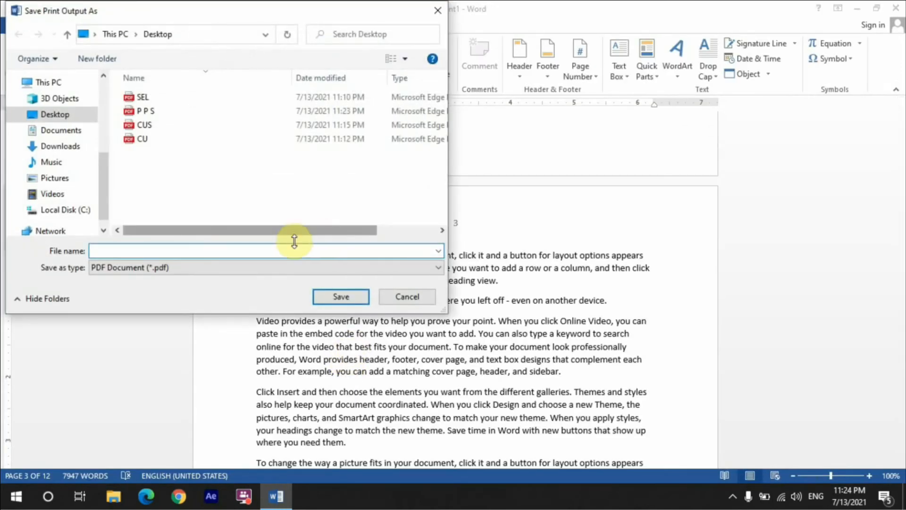
{"action": "type", "text": "C"}
{"action": "key", "text": "BackSpace"}
{"action": "type", "text": "DOC"}
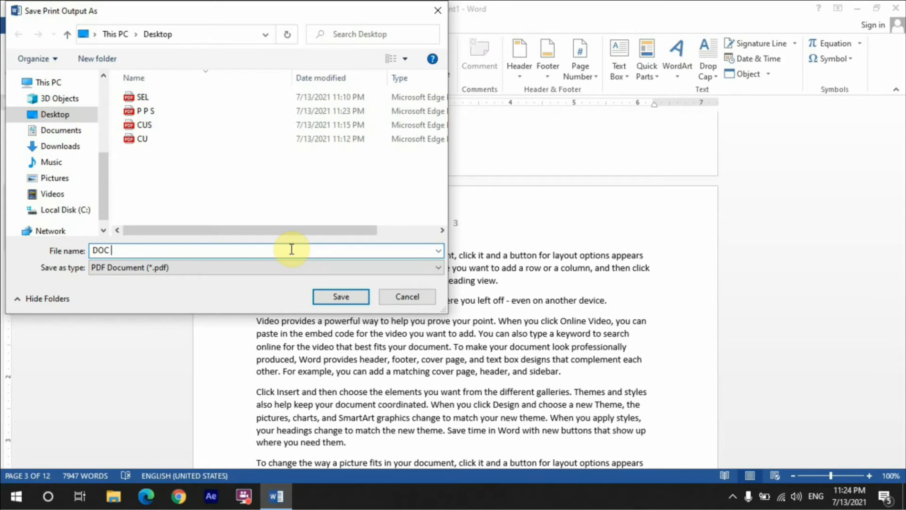
{"action": "left_click", "coordinate": [336, 298]}
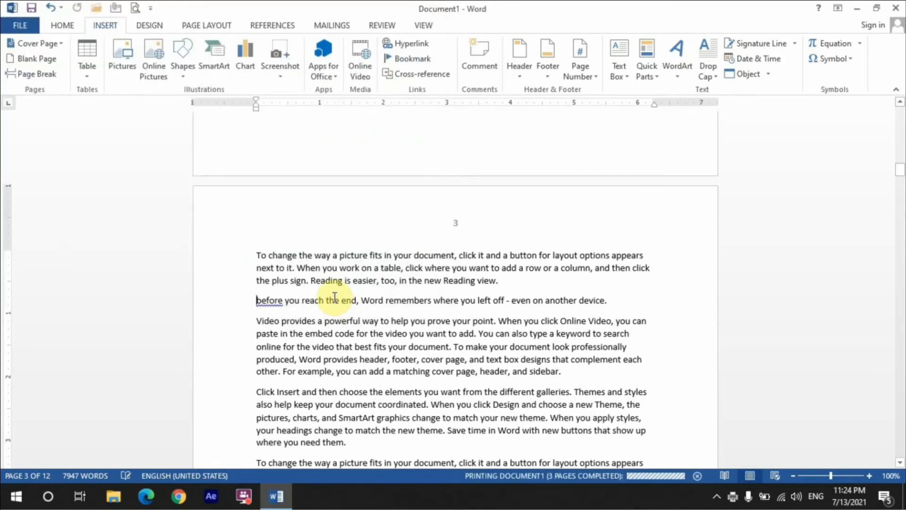
Step: Open the DOC PDF from the desktop, examine the template, author and creation date entries, and close it
{"action": "key", "text": "super+d"}
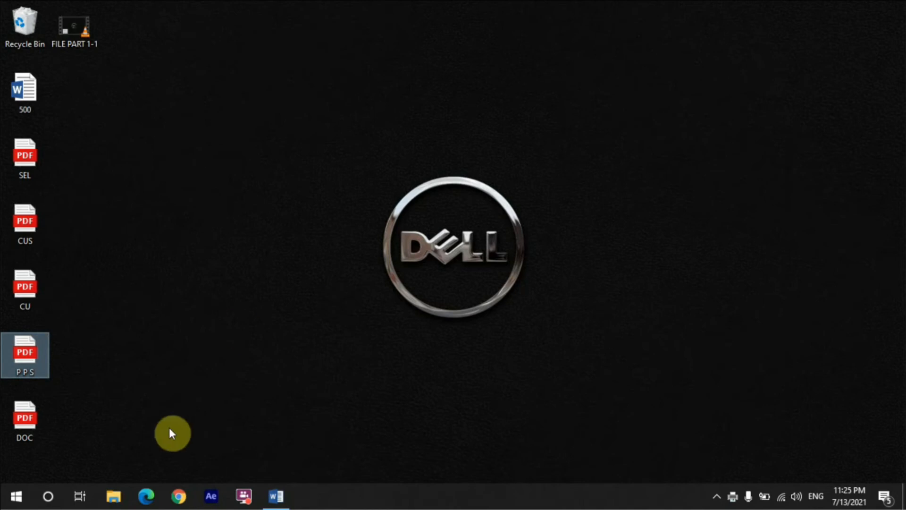
{"action": "double_click", "coordinate": [25, 416]}
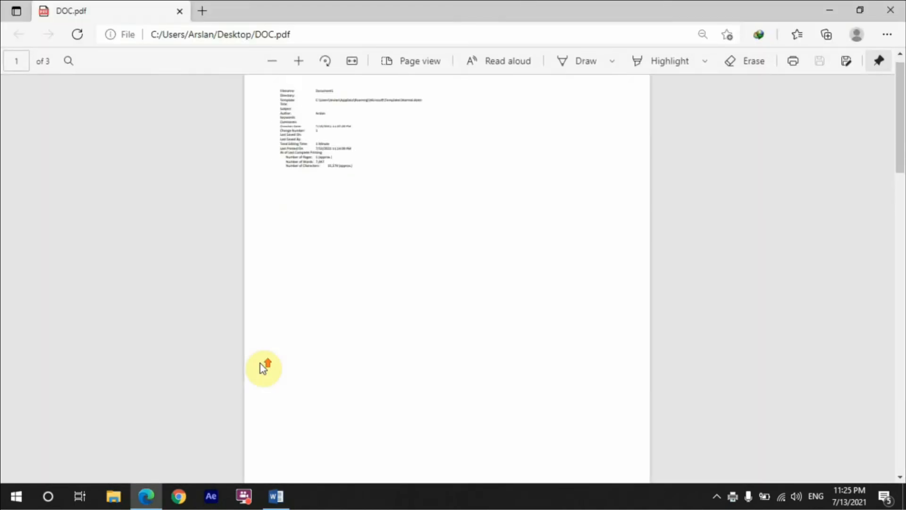
{"action": "scroll", "coordinate": [263, 368], "scroll_direction": "up", "scroll_amount": 4}
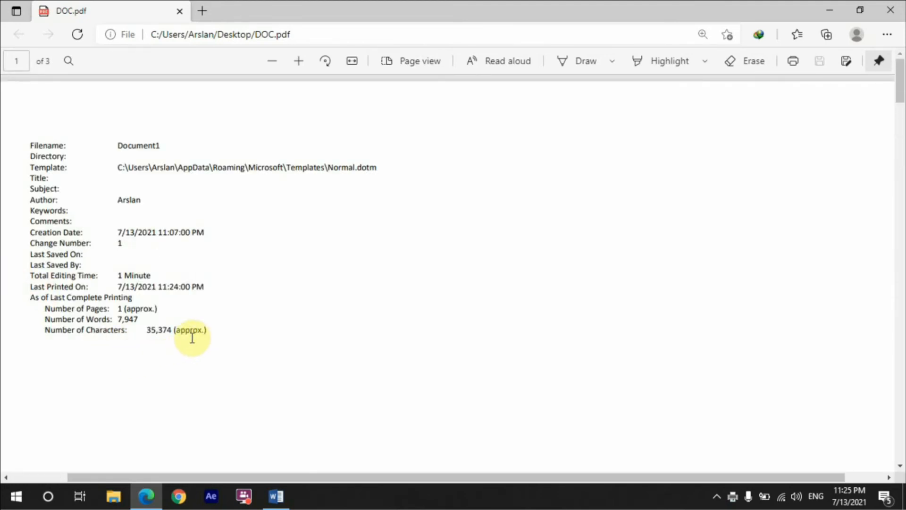
{"action": "triple_click", "coordinate": [121, 165]}
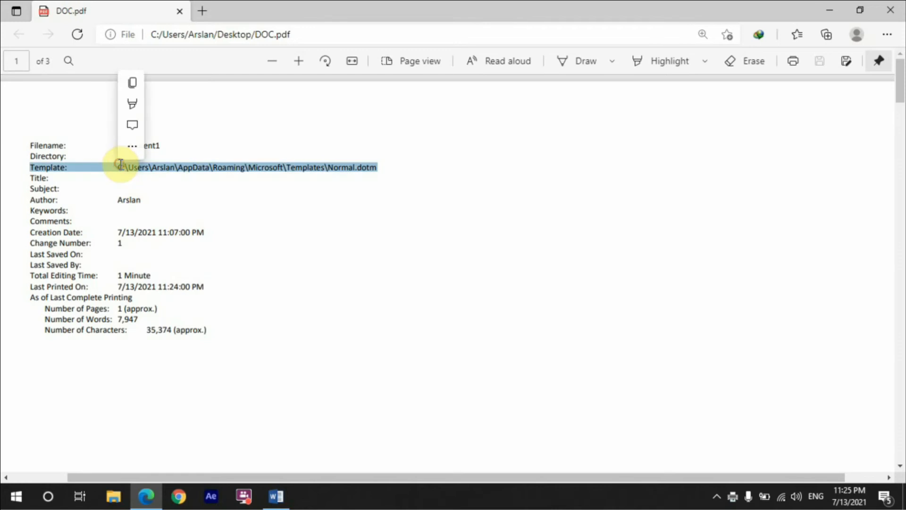
{"action": "left_click", "coordinate": [121, 208]}
{"action": "left_click", "coordinate": [147, 140]}
{"action": "left_click_drag", "start_coordinate": [118, 201], "coordinate": [137, 199]}
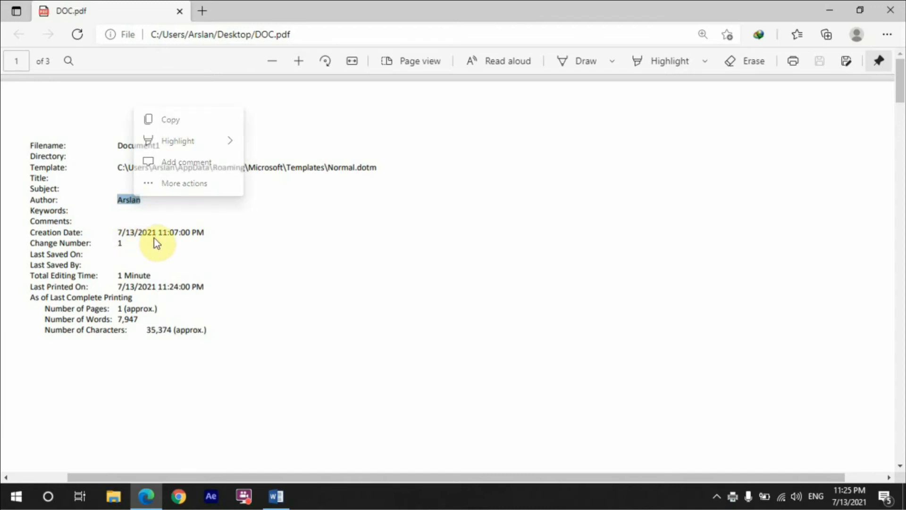
{"action": "triple_click", "coordinate": [209, 233]}
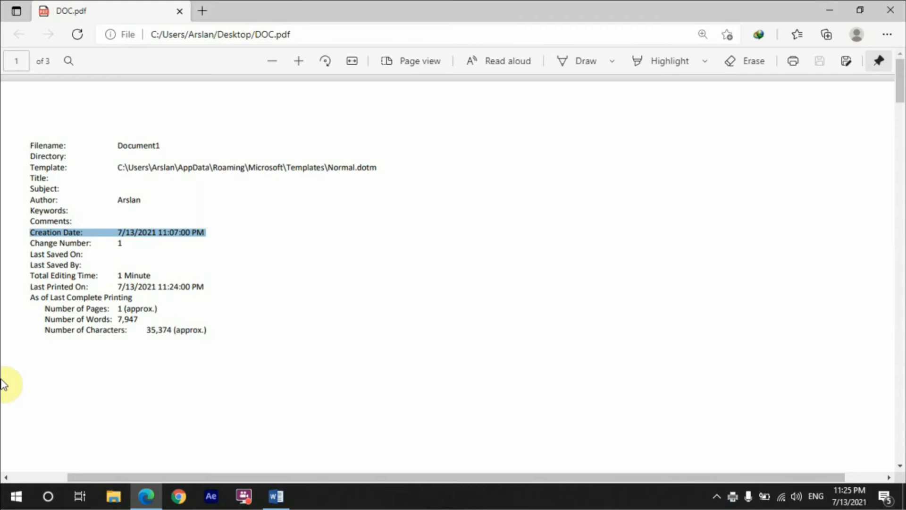
{"action": "left_click", "coordinate": [902, 8]}
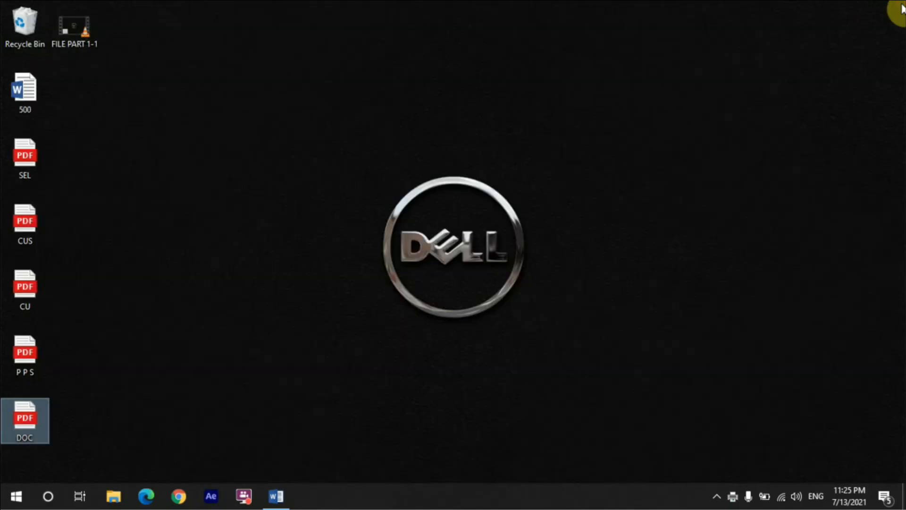
Step: Switch back to Word, return to the print settings, and review the print range options and the Page Setup margins and orientation
{"action": "left_click", "coordinate": [280, 503]}
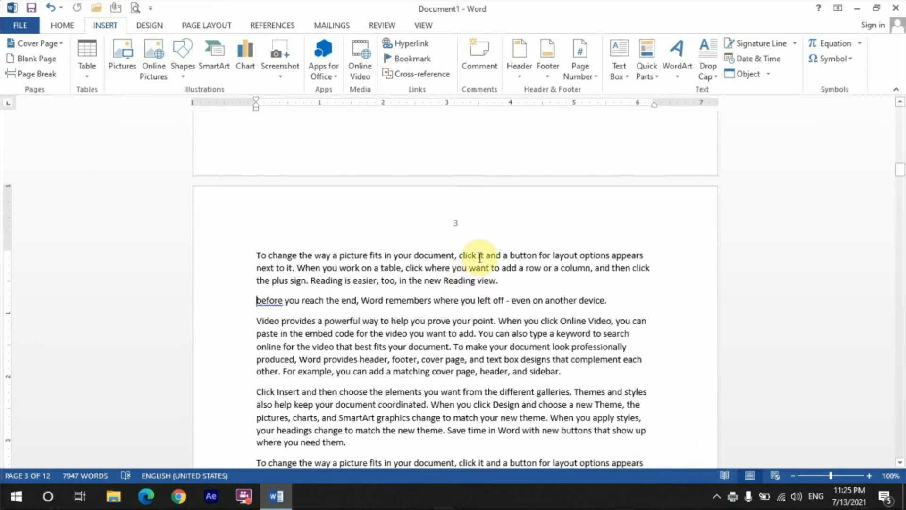
{"action": "scroll", "coordinate": [477, 259], "scroll_direction": "down", "scroll_amount": 5}
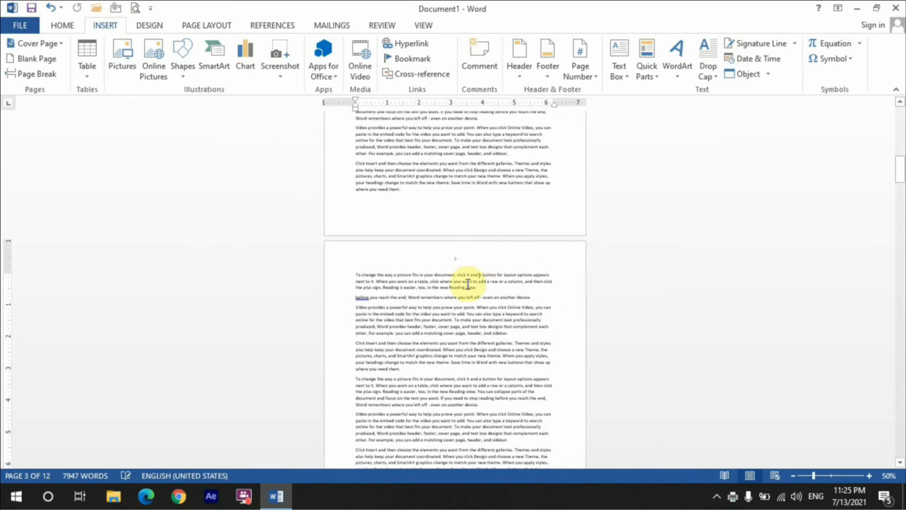
{"action": "triple_click", "coordinate": [456, 323]}
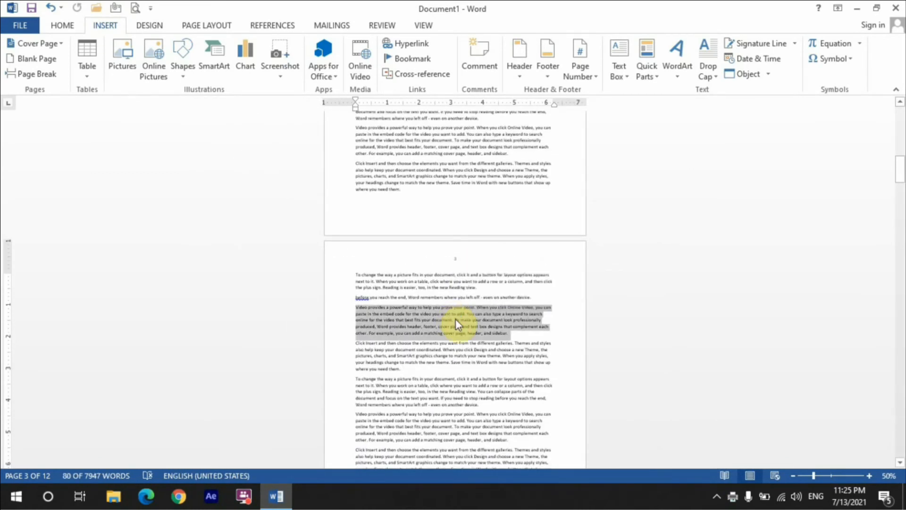
{"action": "key", "text": "ctrl+p"}
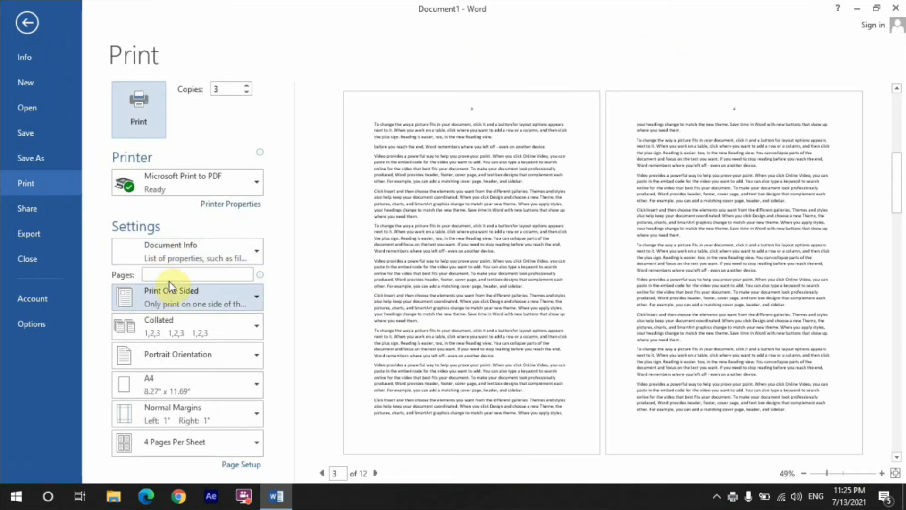
{"action": "left_click", "coordinate": [207, 249]}
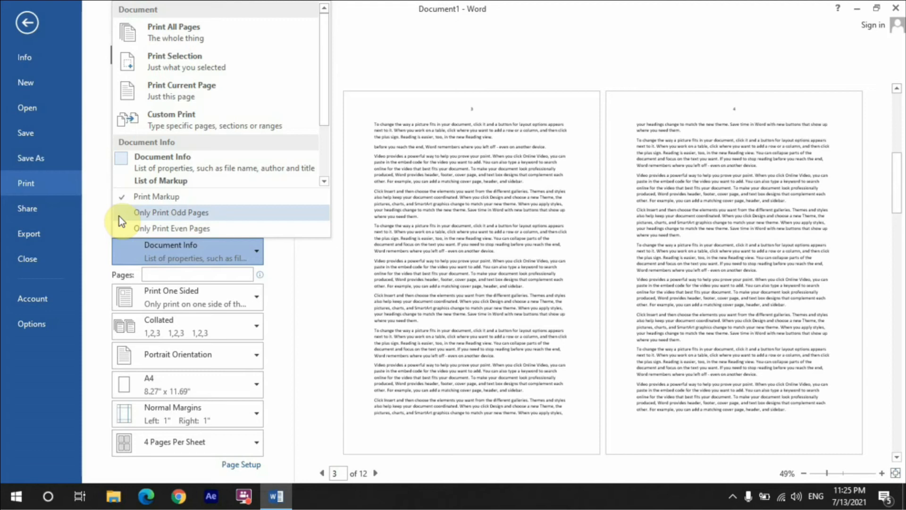
{"action": "left_click", "coordinate": [311, 343]}
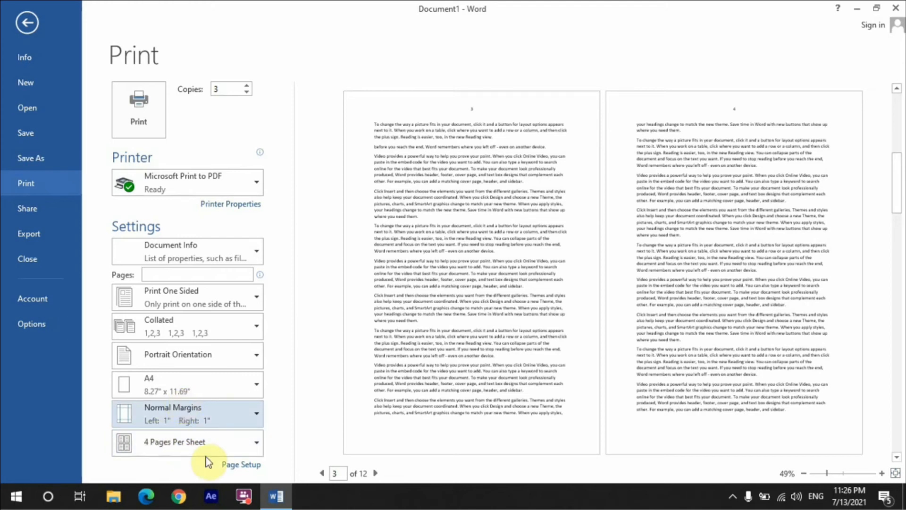
{"action": "left_click", "coordinate": [254, 464]}
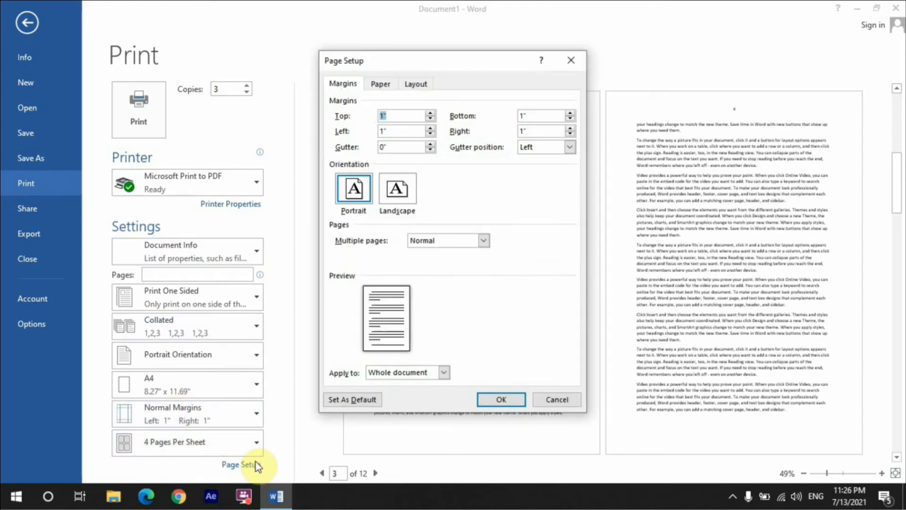
{"action": "left_click", "coordinate": [569, 60]}
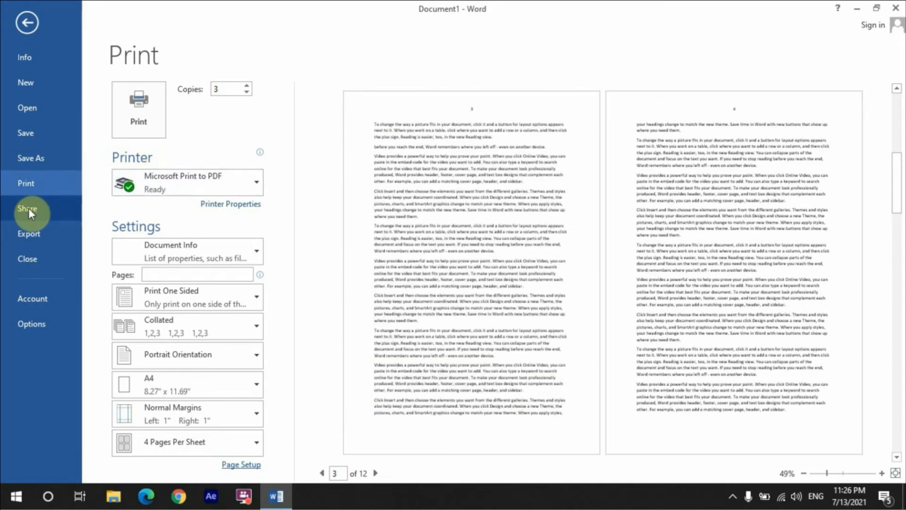
Step: Review the Share options and the Export options for creating a PDF/XPS document and changing the file type
{"action": "left_click", "coordinate": [28, 208]}
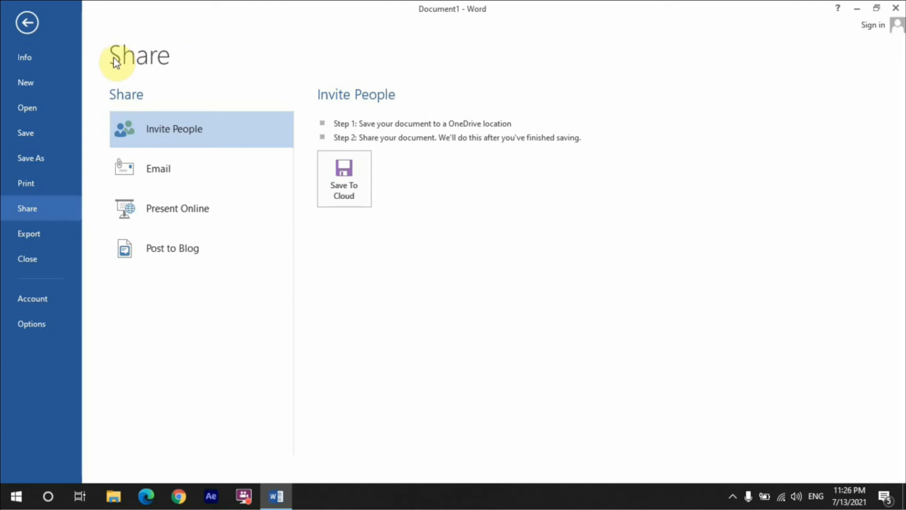
{"action": "left_click", "coordinate": [34, 232]}
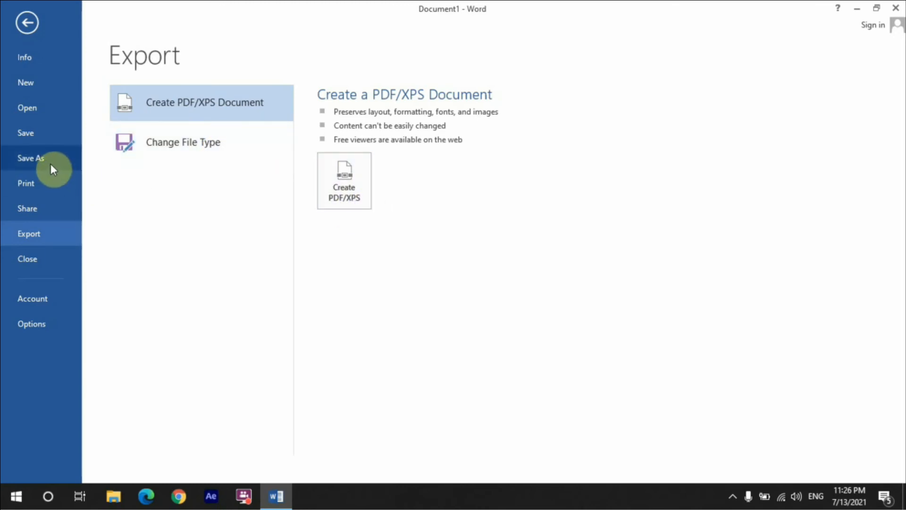
{"action": "left_click", "coordinate": [200, 150]}
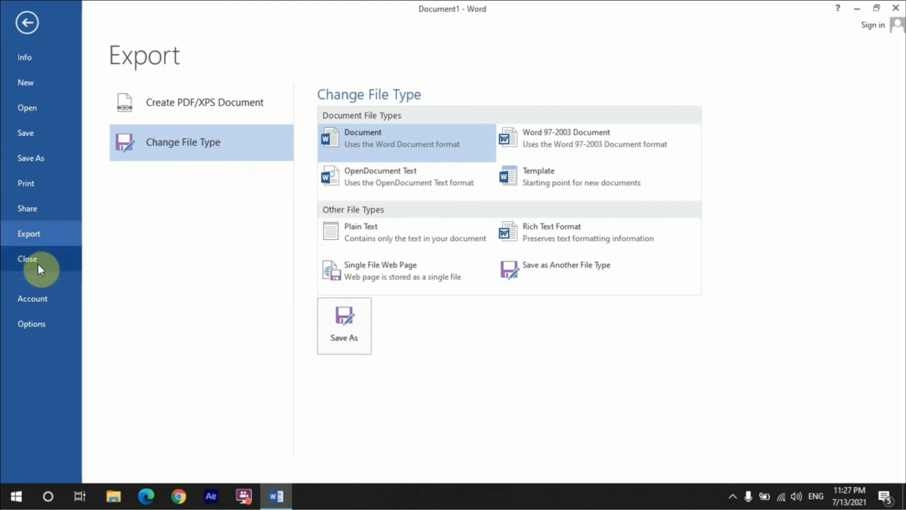
Step: Close the document, saving it in Documents as a Word Document named "Video provides a powerful way to help you prove your point"
{"action": "left_click", "coordinate": [58, 265]}
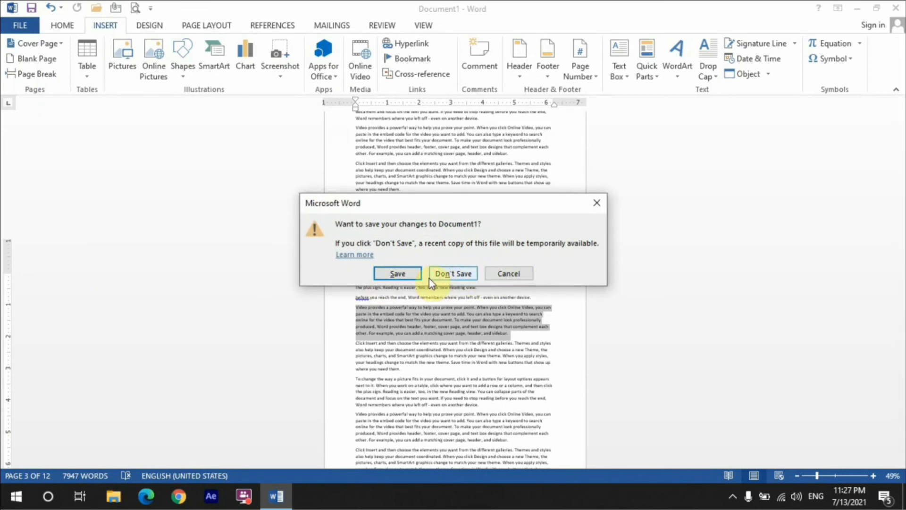
{"action": "left_click", "coordinate": [401, 274]}
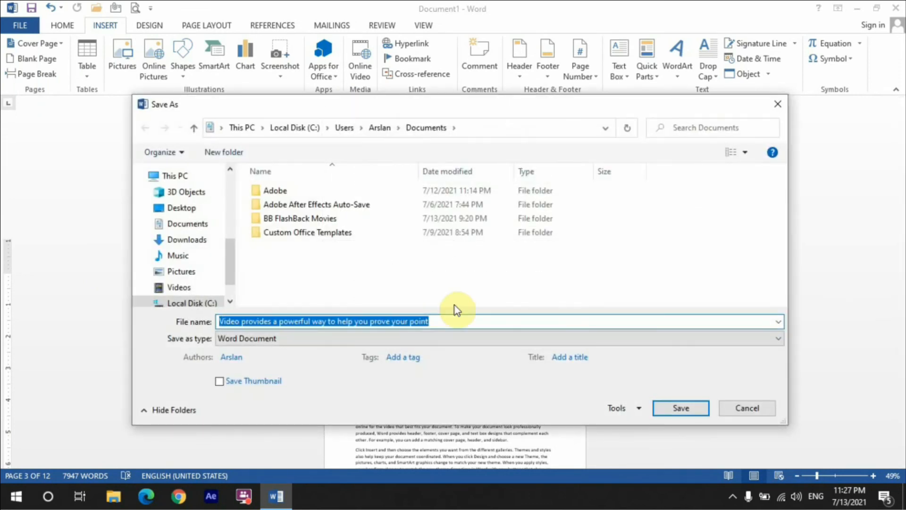
{"action": "left_click", "coordinate": [682, 408]}
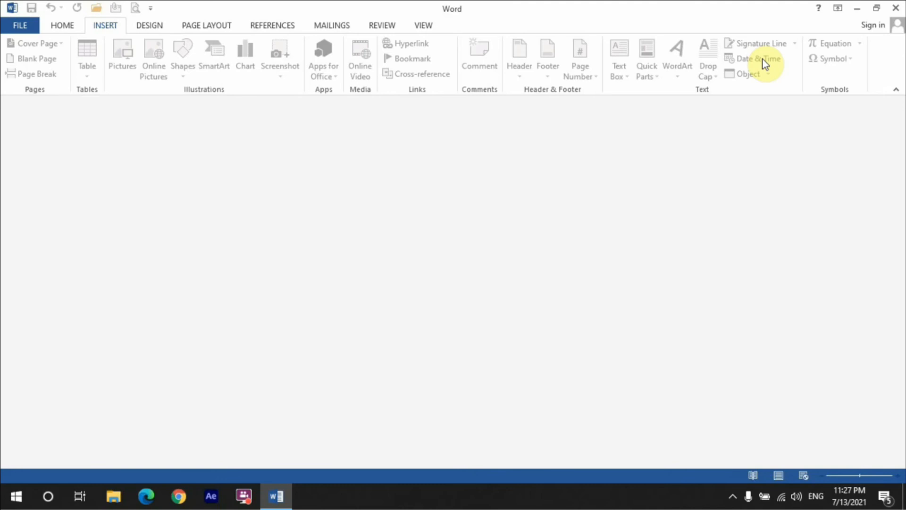
Step: Try to open the "part 2" Word file from the recent documents, and exit Word
{"action": "key", "text": "ctrl+o"}
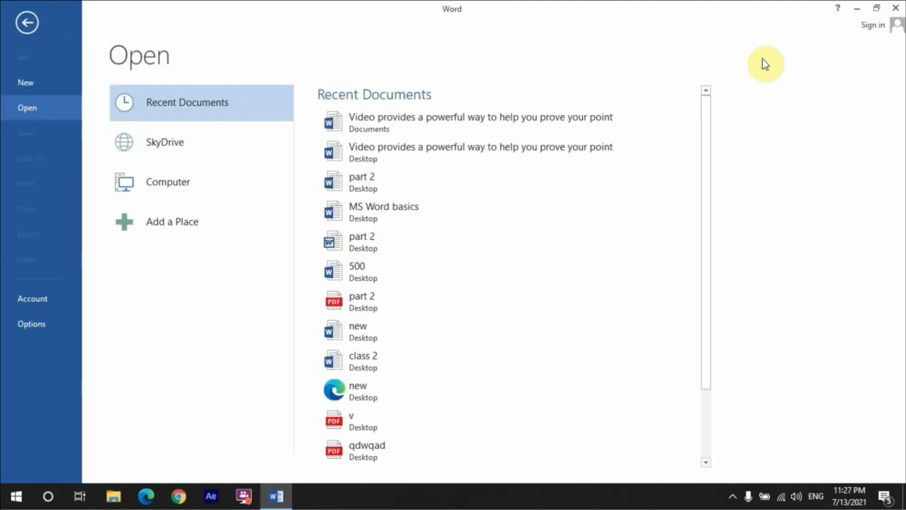
{"action": "left_click", "coordinate": [371, 186]}
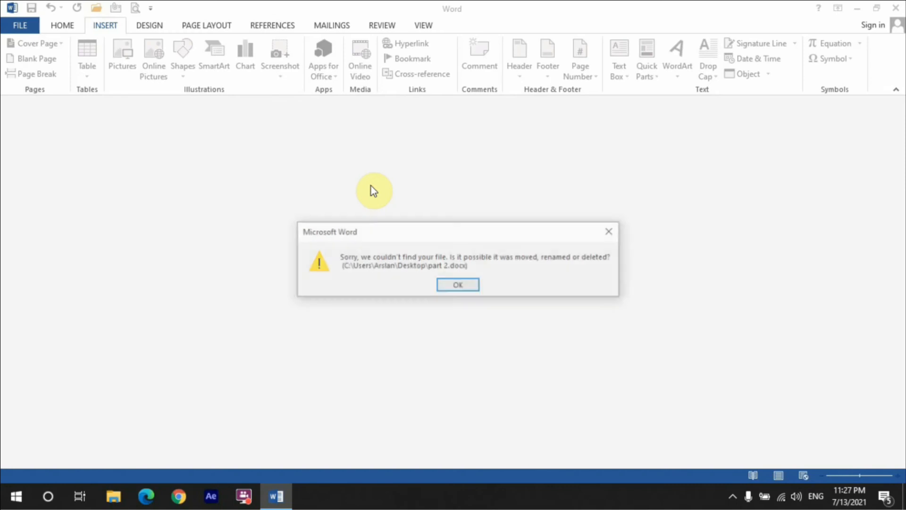
{"action": "left_click", "coordinate": [459, 285]}
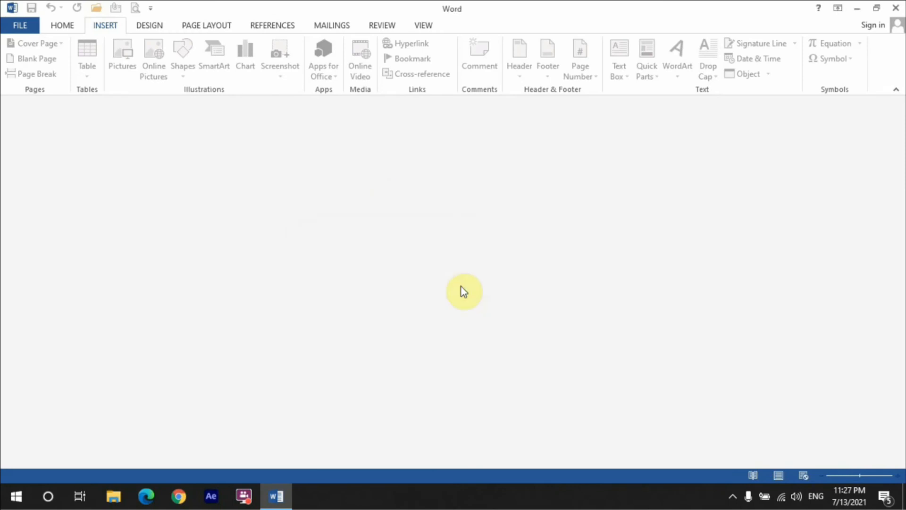
{"action": "left_click", "coordinate": [896, 8]}
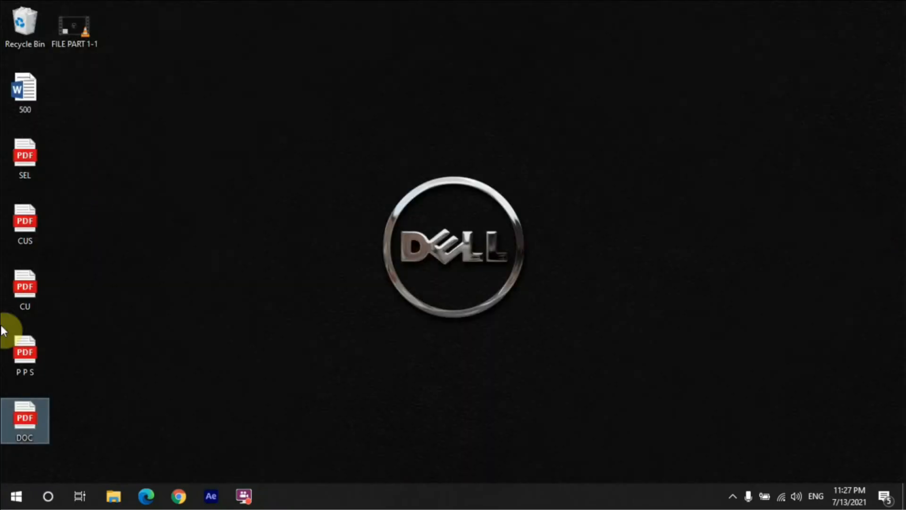
Step: Open the 500 document from the desktop, close its window, and reopen the document with the window maximized
{"action": "double_click", "coordinate": [29, 108]}
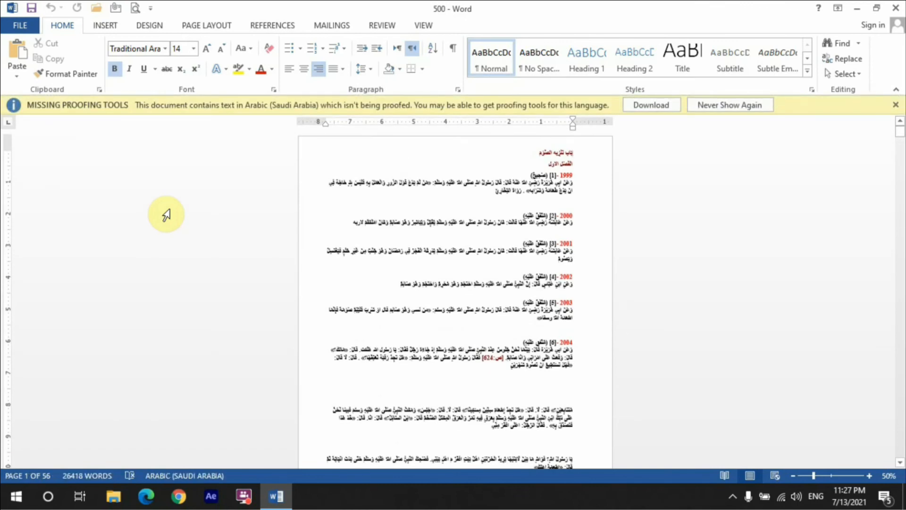
{"action": "key", "text": "super+Down"}
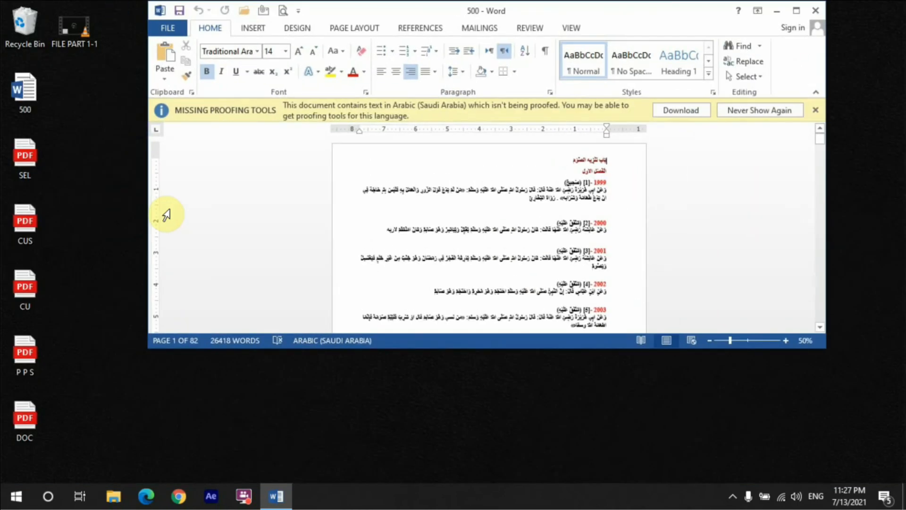
{"action": "key", "text": "alt+F4"}
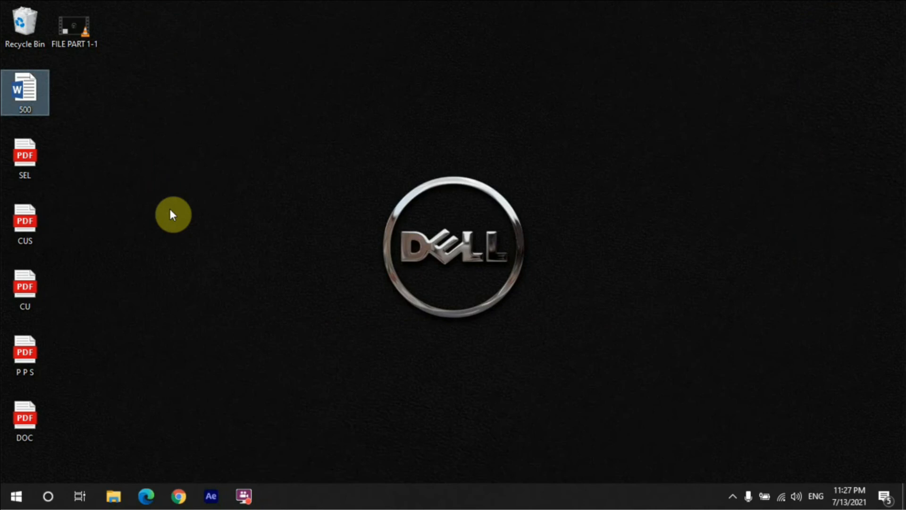
{"action": "key", "text": "Return"}
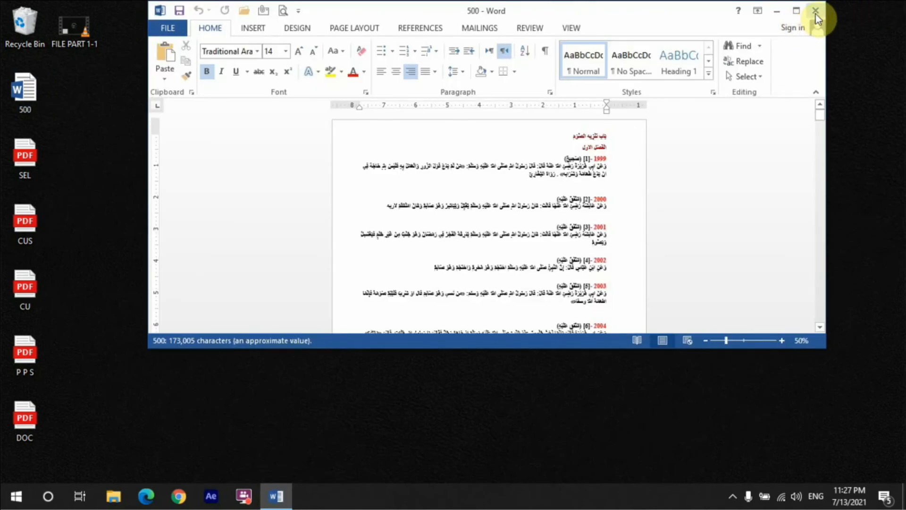
{"action": "left_click", "coordinate": [796, 11]}
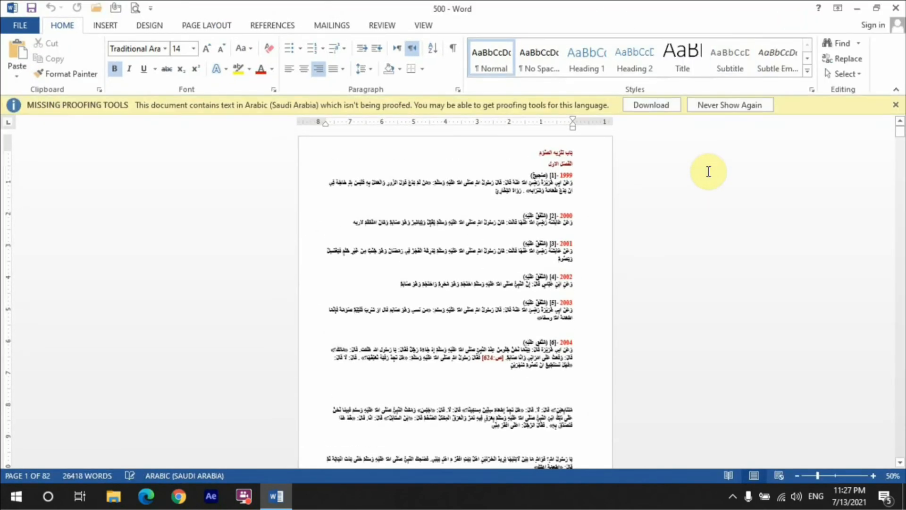
Step: Close the 500 document while keeping Word running, and reopen it from the recent documents
{"action": "key", "text": "ctrl+w"}
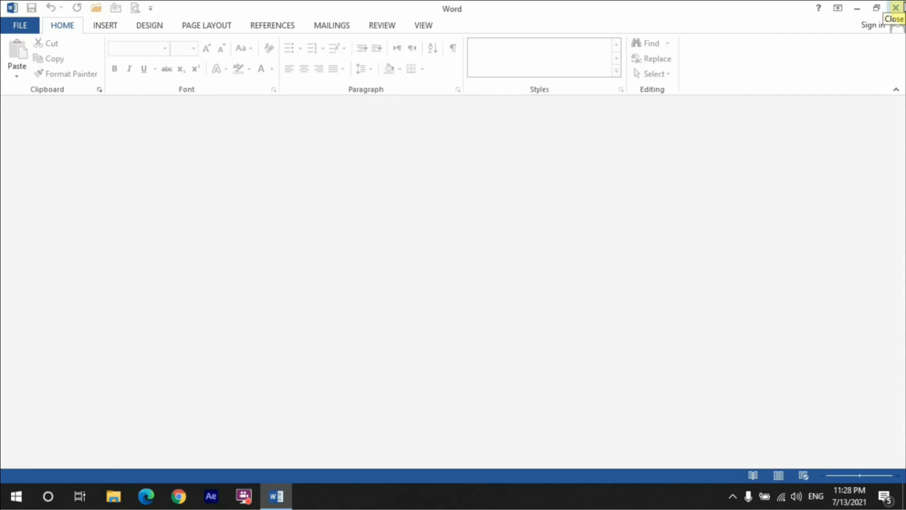
{"action": "left_click", "coordinate": [19, 26]}
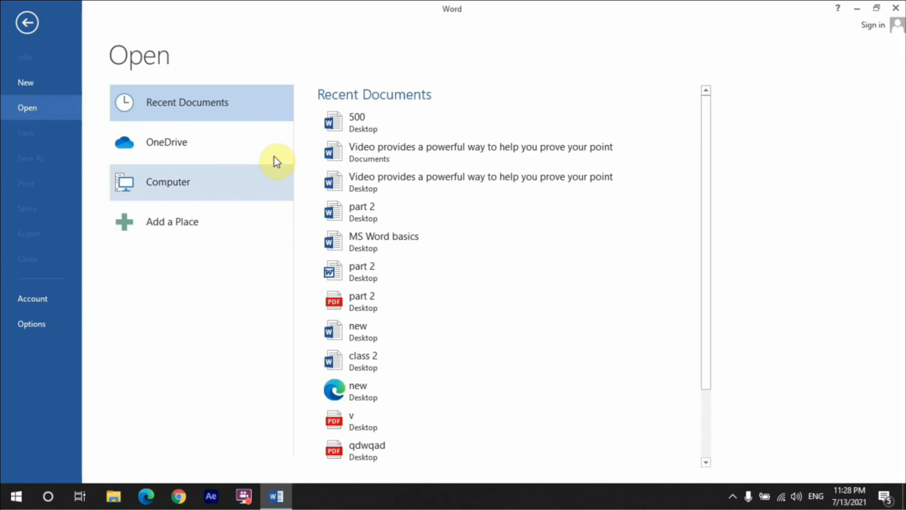
{"action": "left_click", "coordinate": [355, 131]}
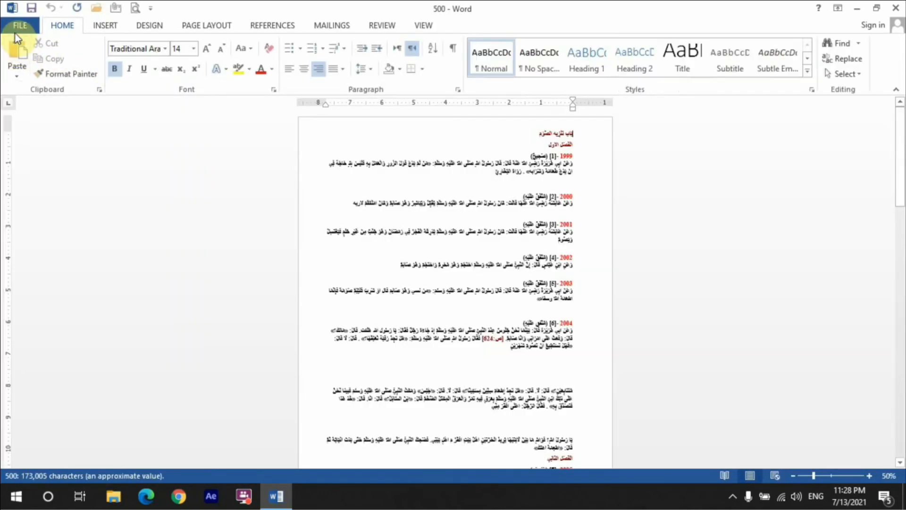
Step: View the Account page with the Office theme and product information, and open the Word Options
{"action": "left_click", "coordinate": [27, 21]}
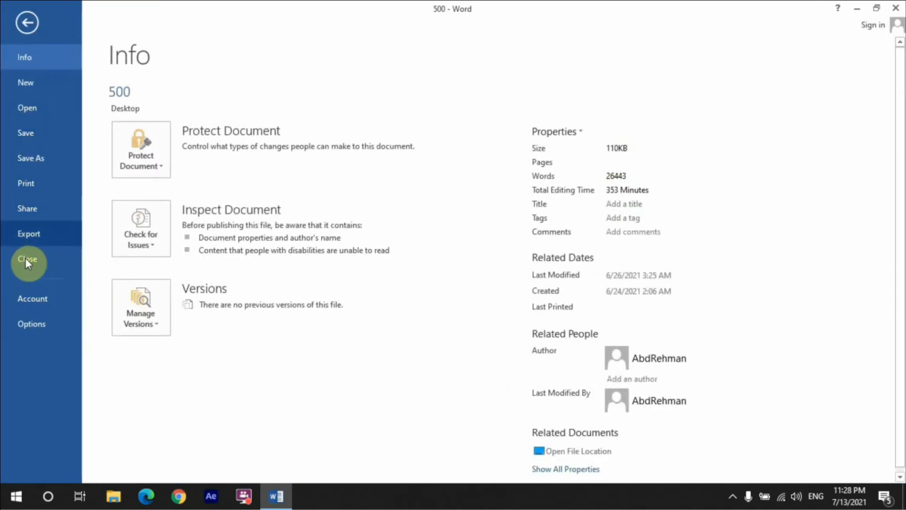
{"action": "left_click", "coordinate": [28, 298]}
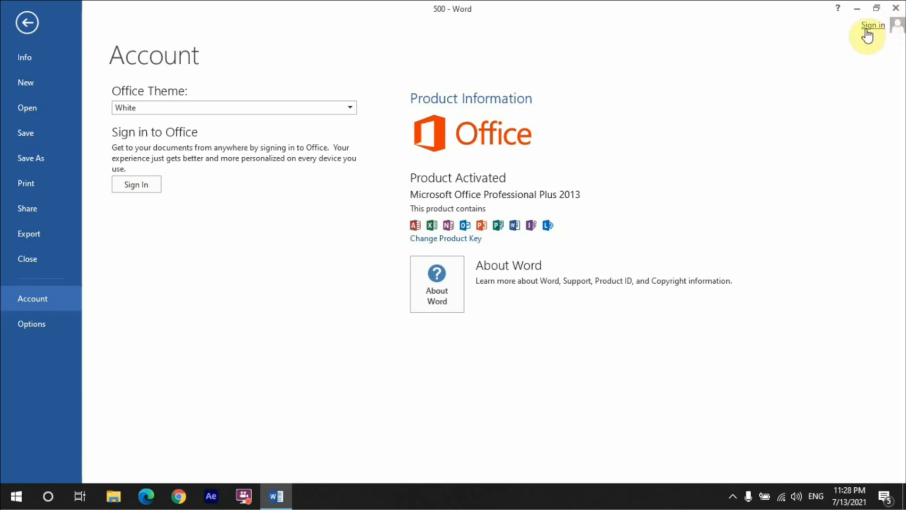
{"action": "left_click", "coordinate": [45, 327]}
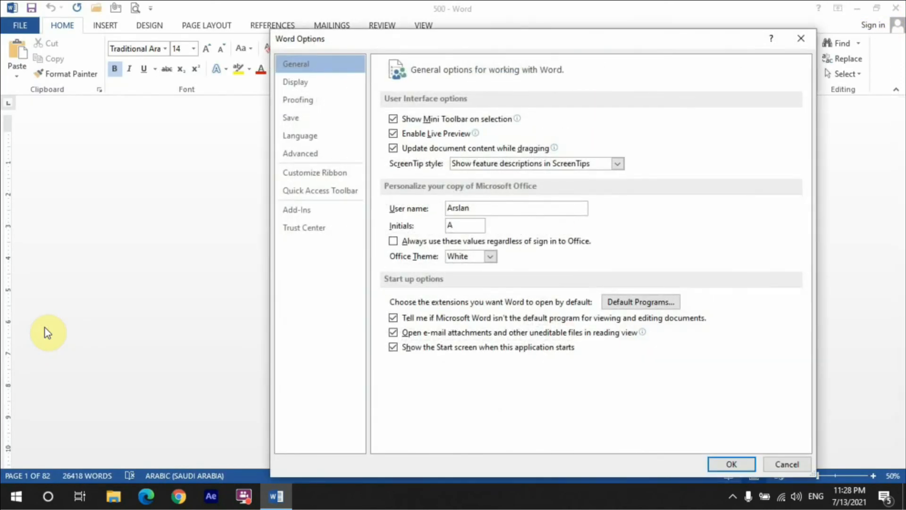